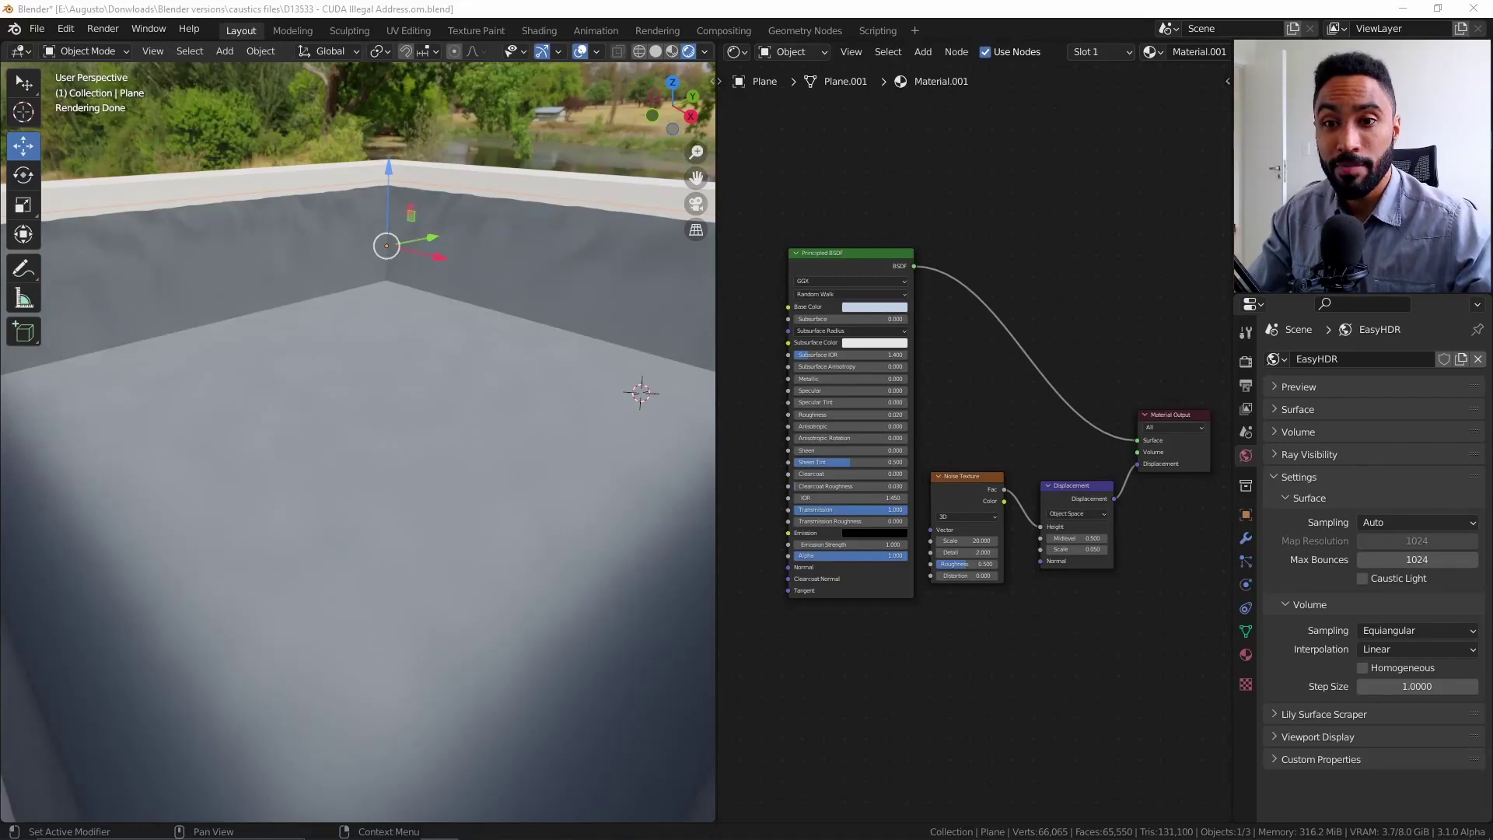
Tick Caustic Light in the World Settings so the pool shows caustic patterns.
click(1361, 581)
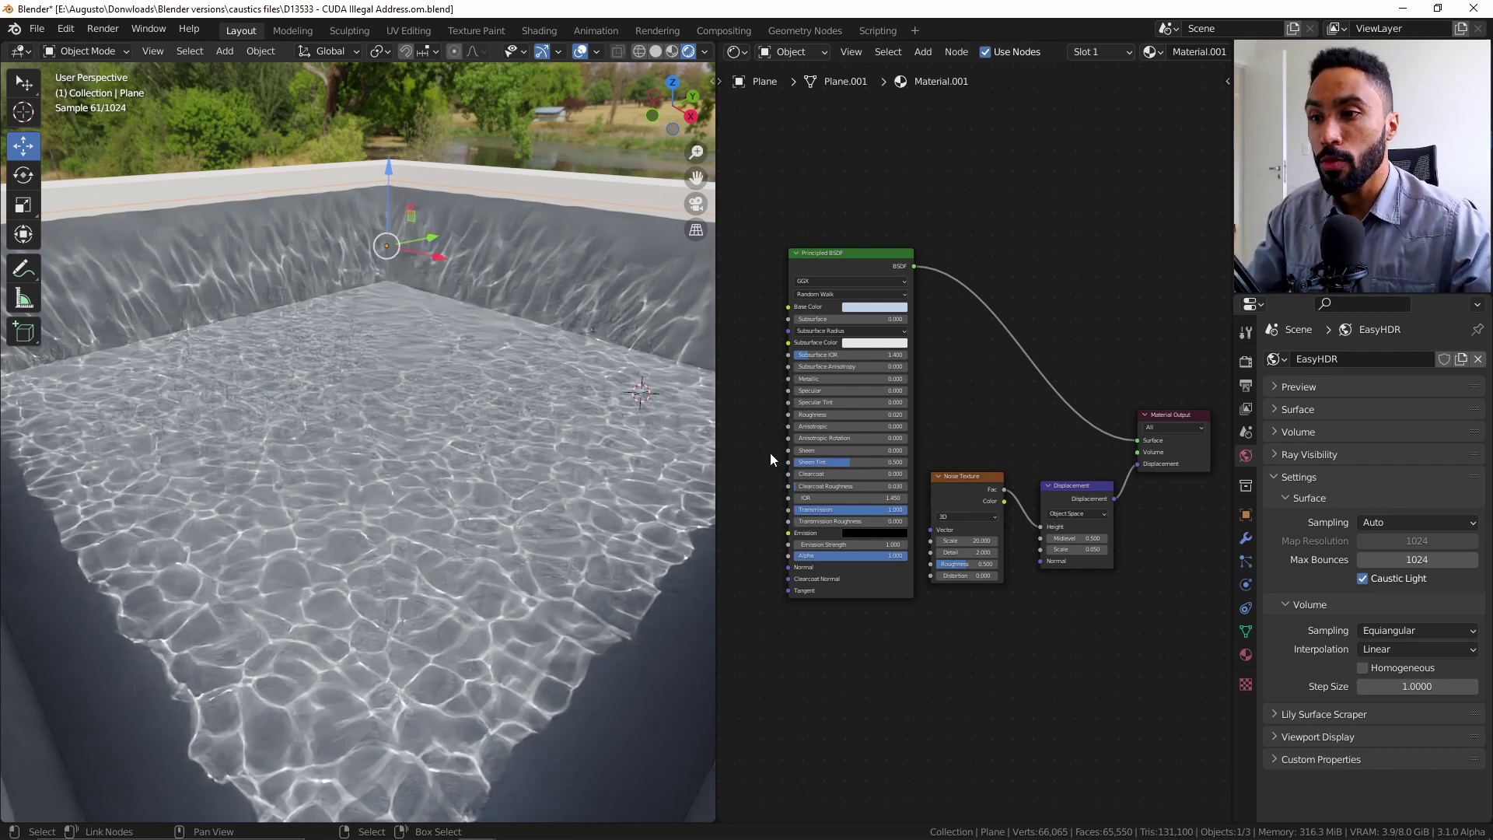
key(alt+Tab)
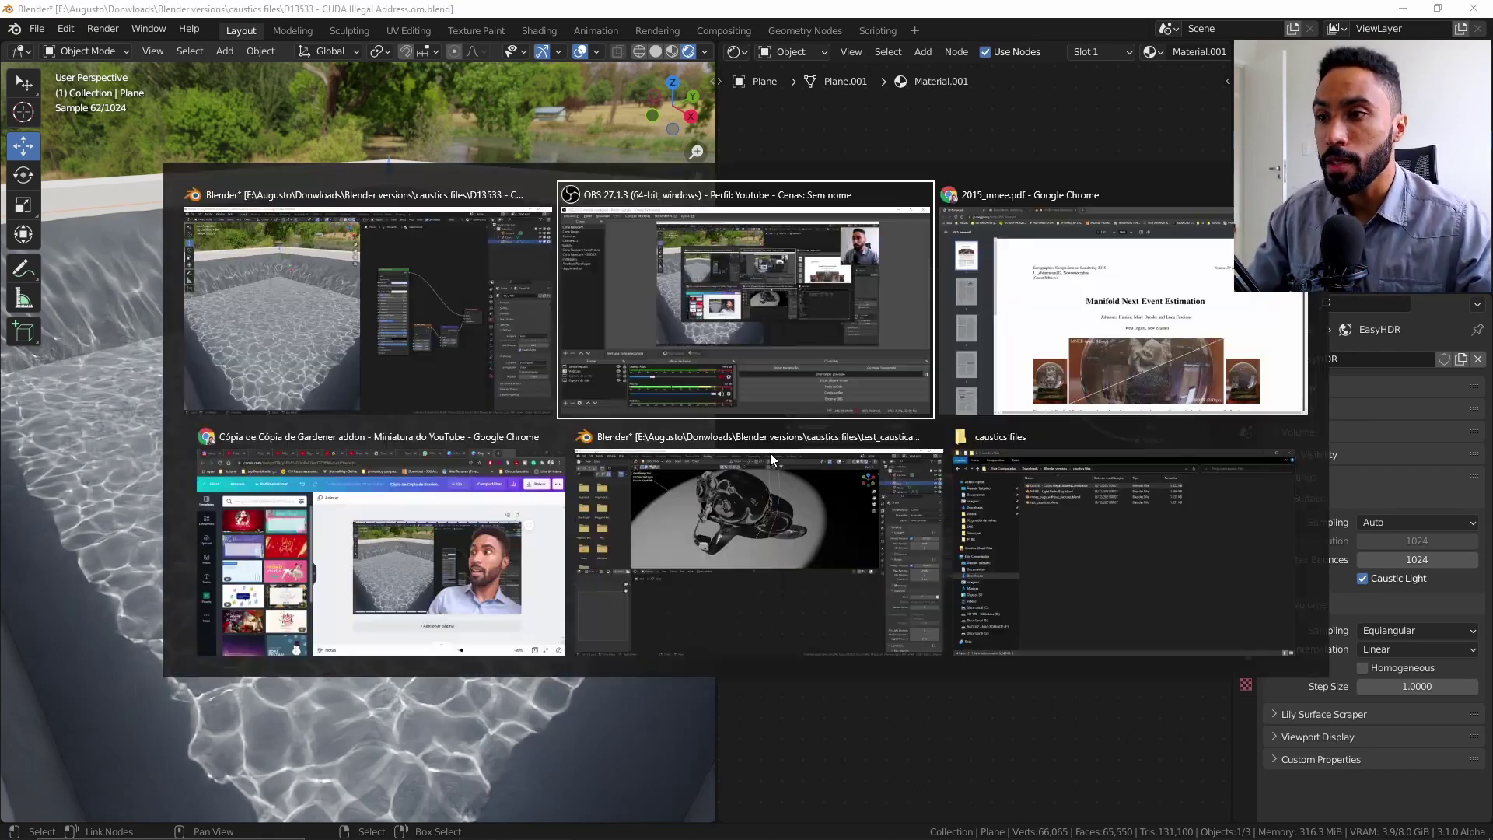
click(403, 345)
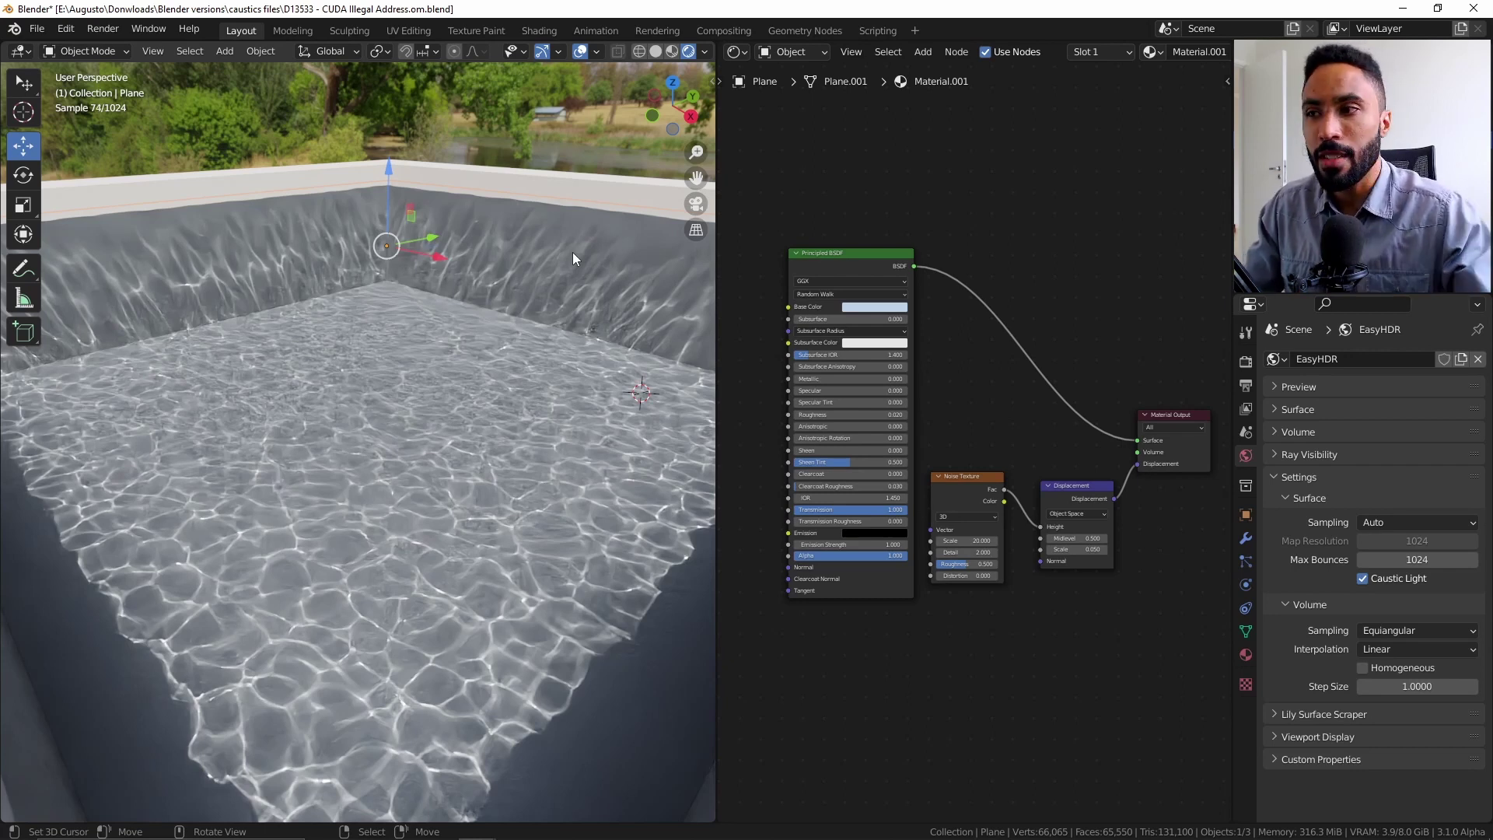
Select the pool border Cube and inspect its Caustics settings: Receiver on, Caster off.
middle_drag(573, 252, 458, 351)
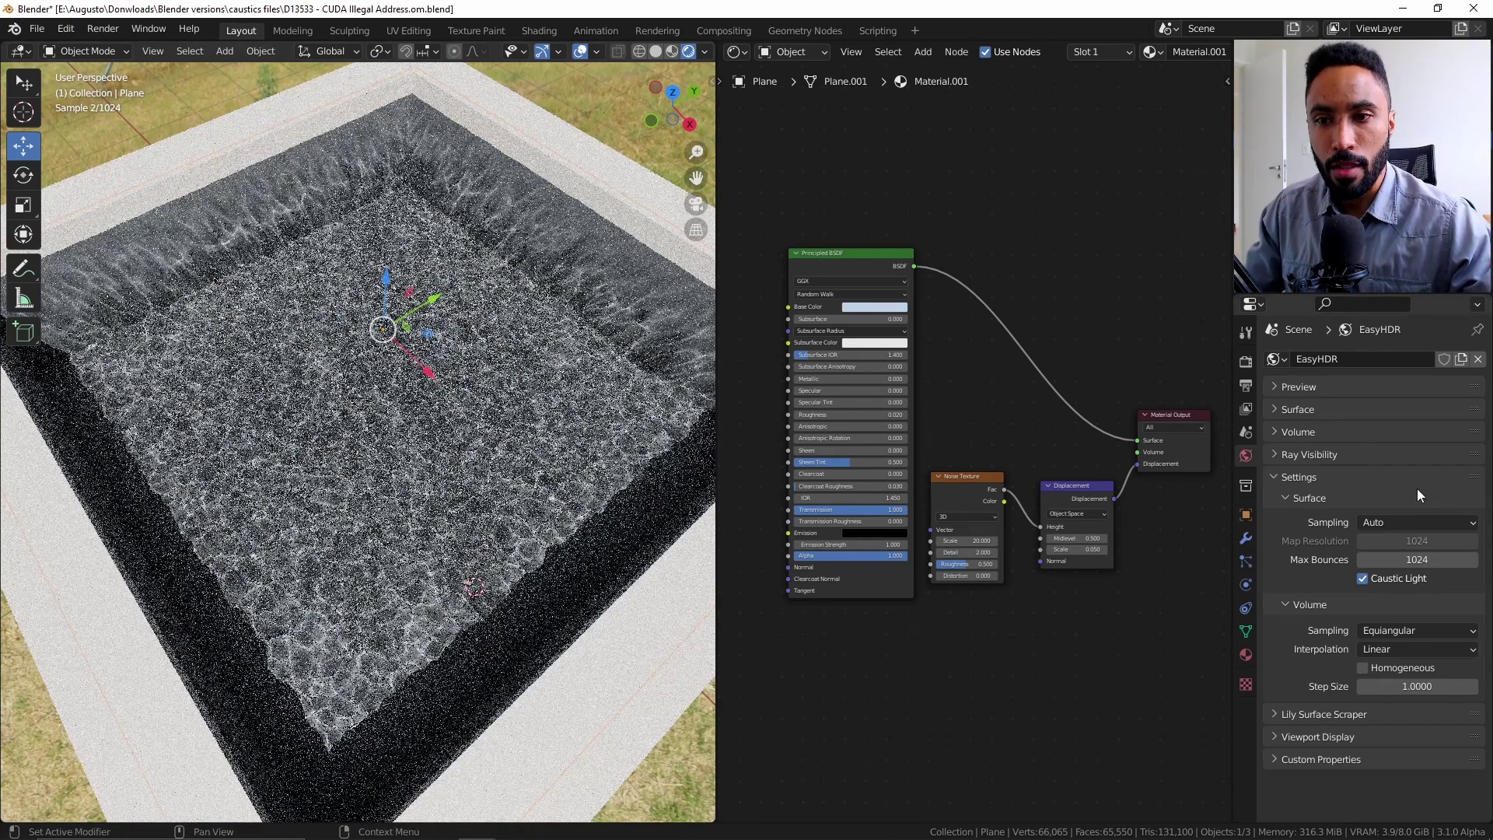
click(1245, 515)
scroll(1355, 612, down, 3)
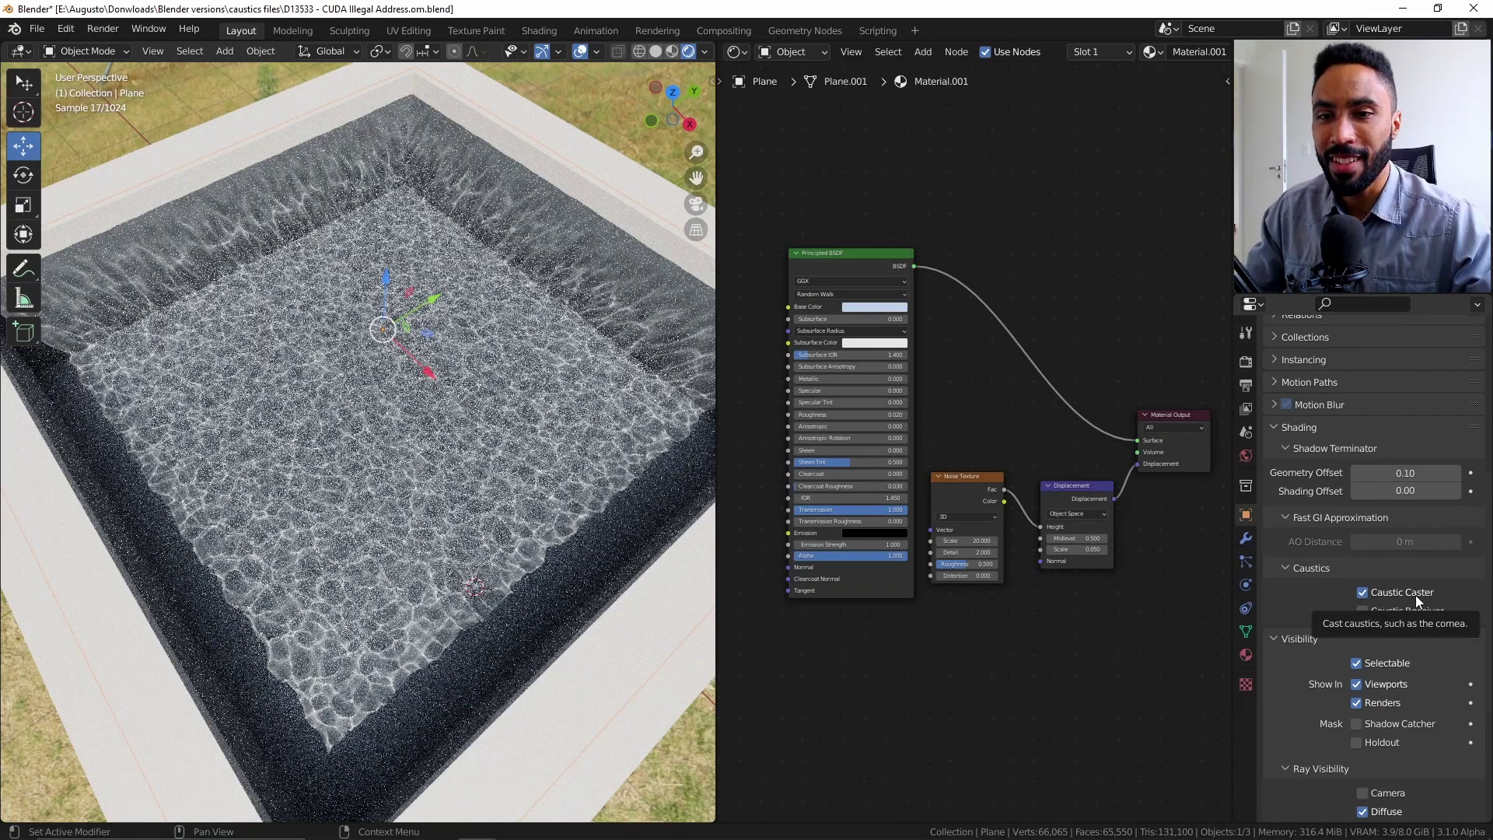
click(532, 120)
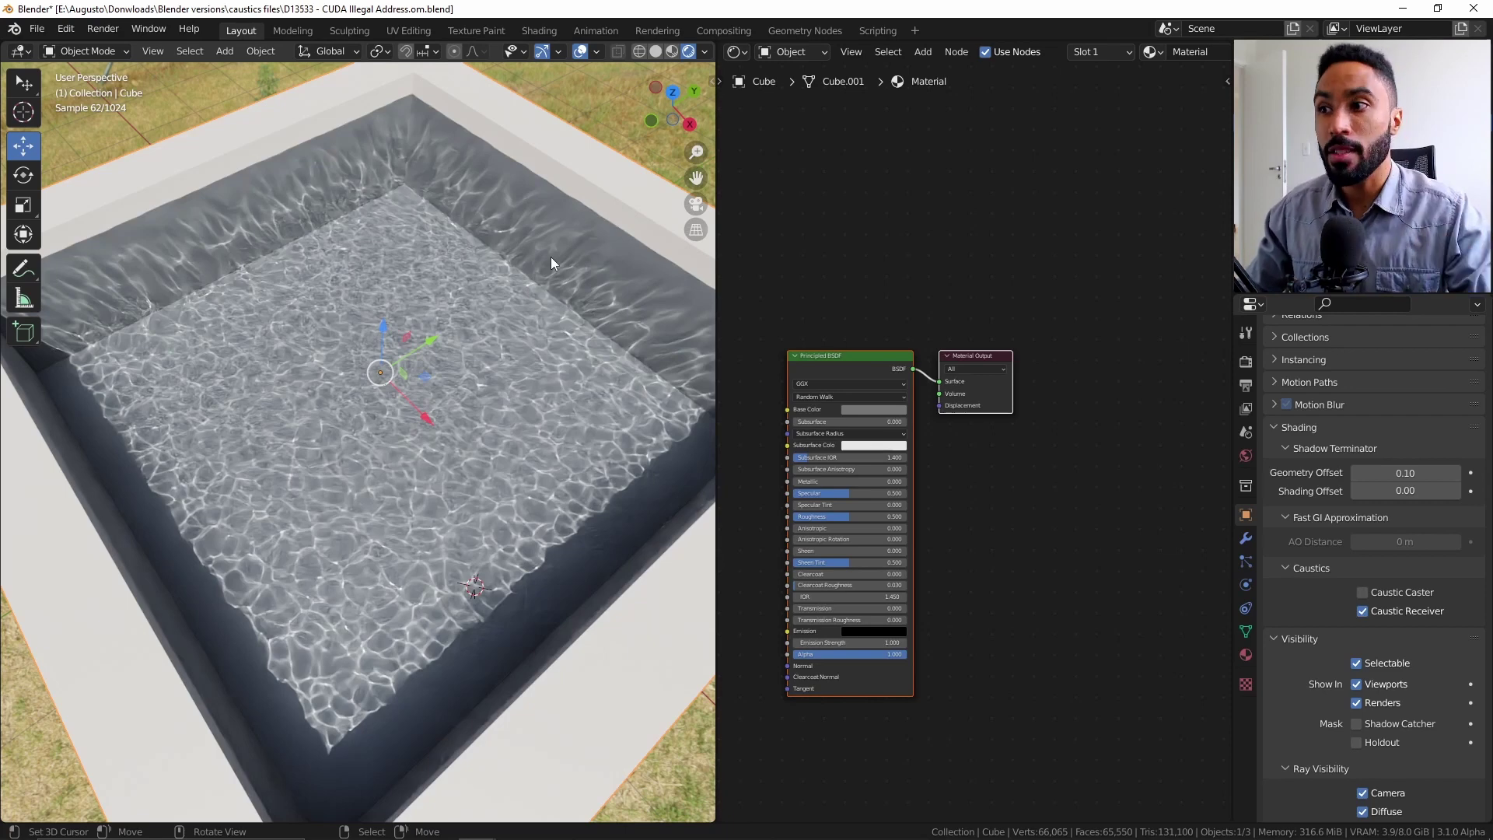
Turn the world's Caustic Light off and back on to compare, then switch to Chrome.
middle_drag(522, 284, 495, 389)
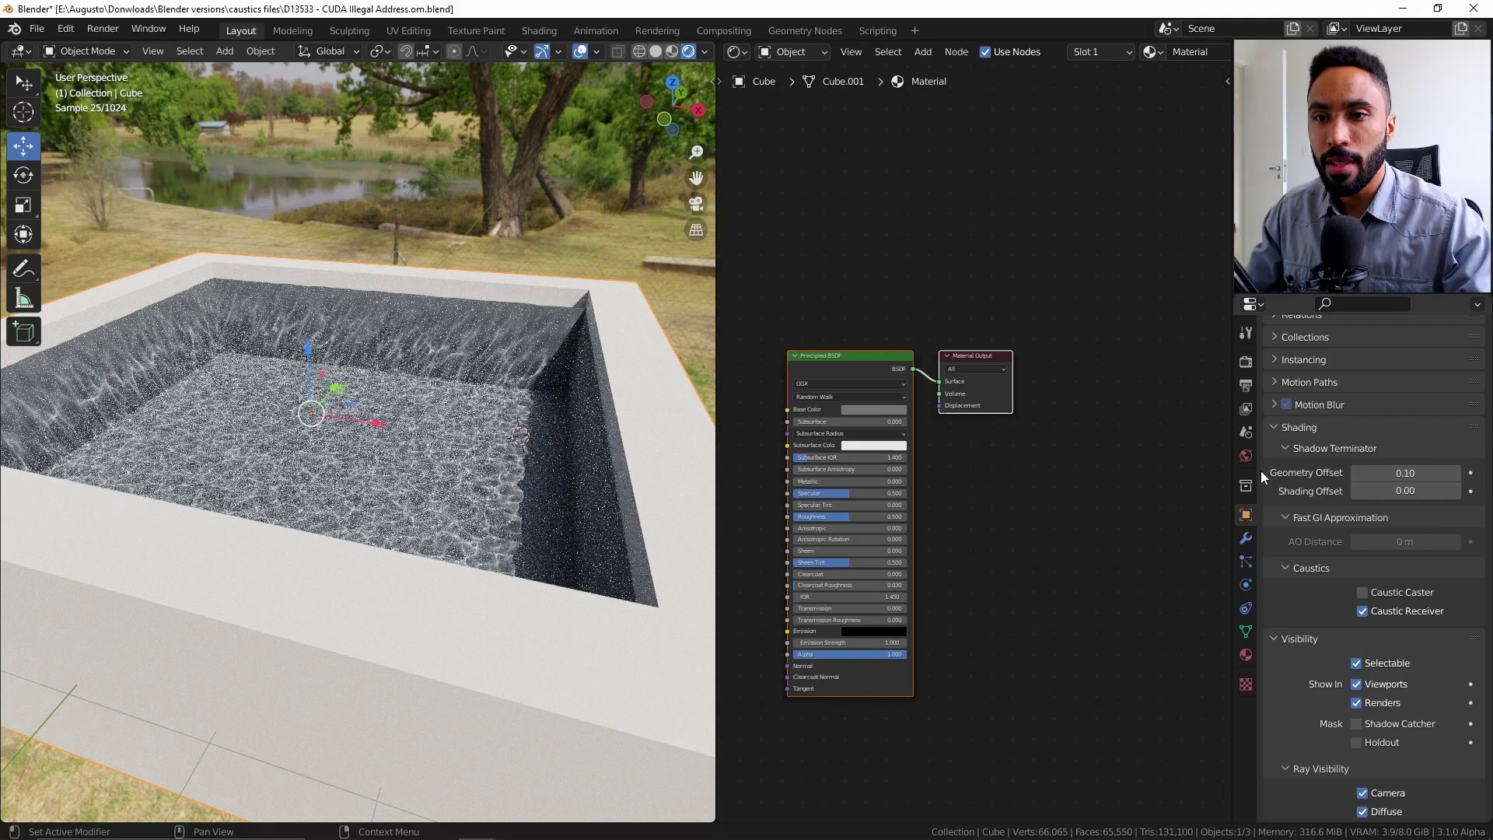
click(1245, 456)
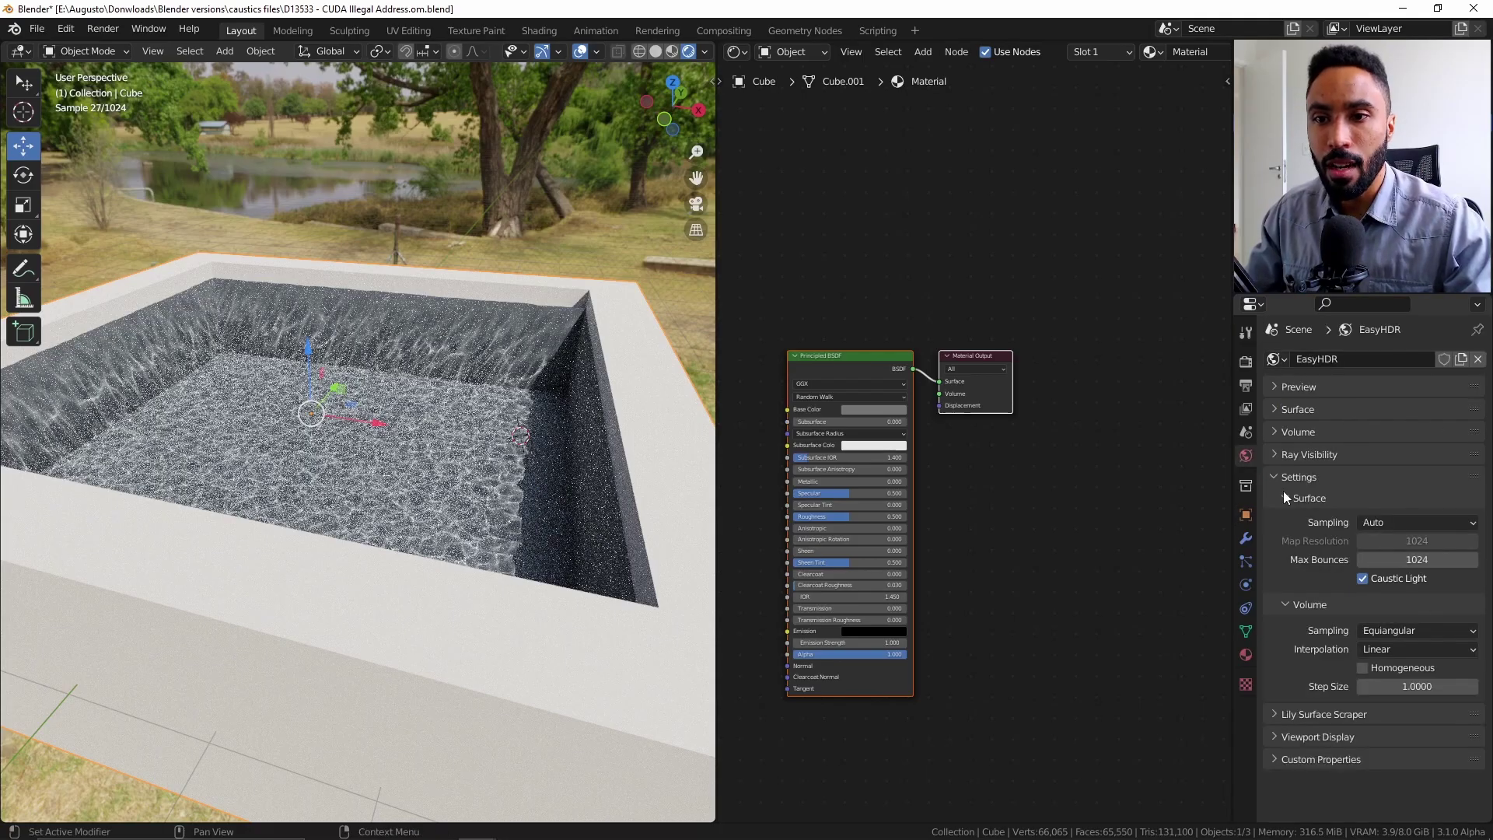
click(1363, 578)
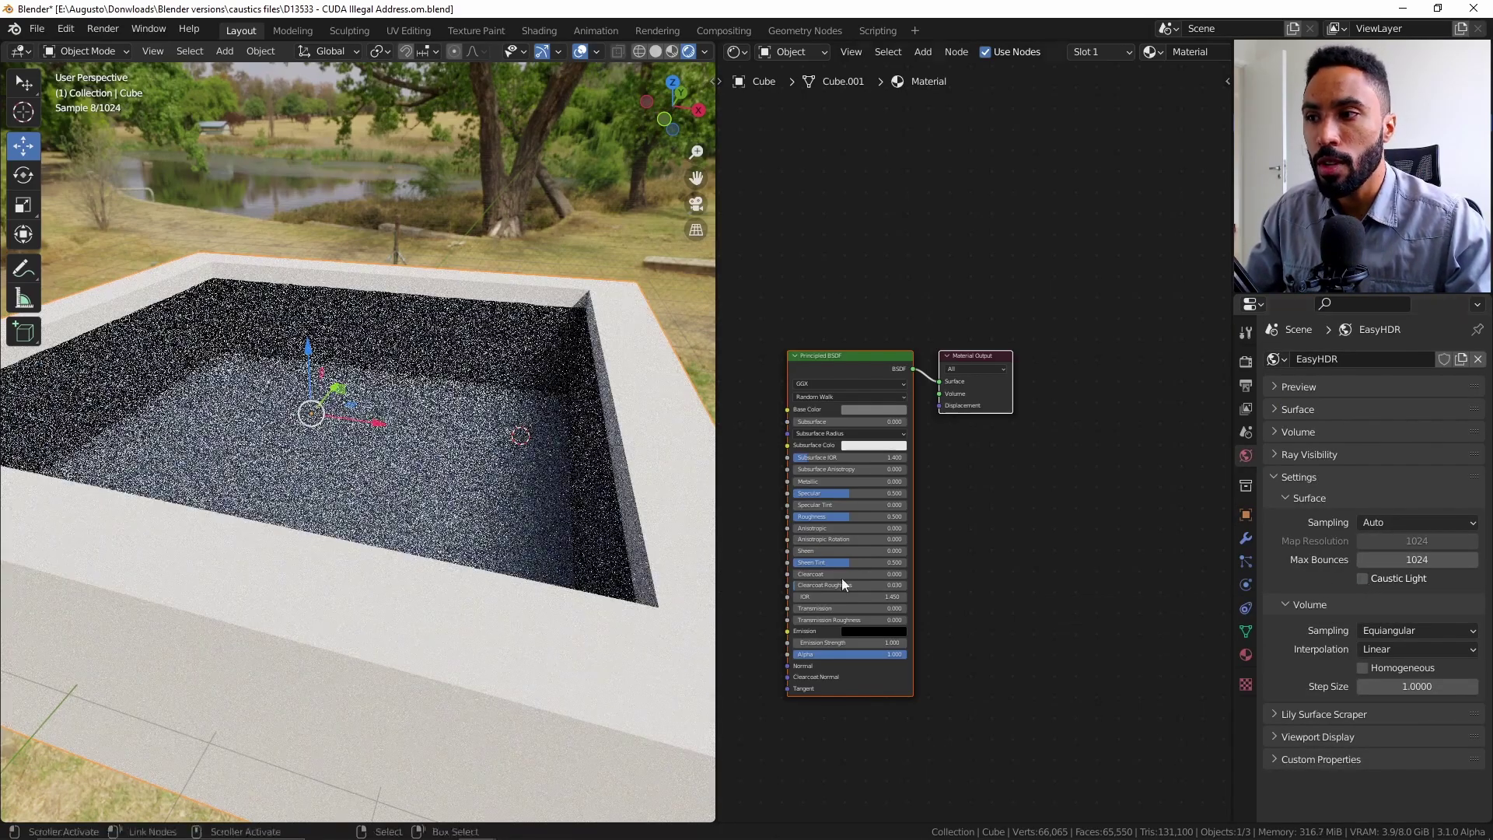
mouse_move(599, 556)
middle_down()
mouse_move(551, 542)
mouse_move(602, 558)
middle_up()
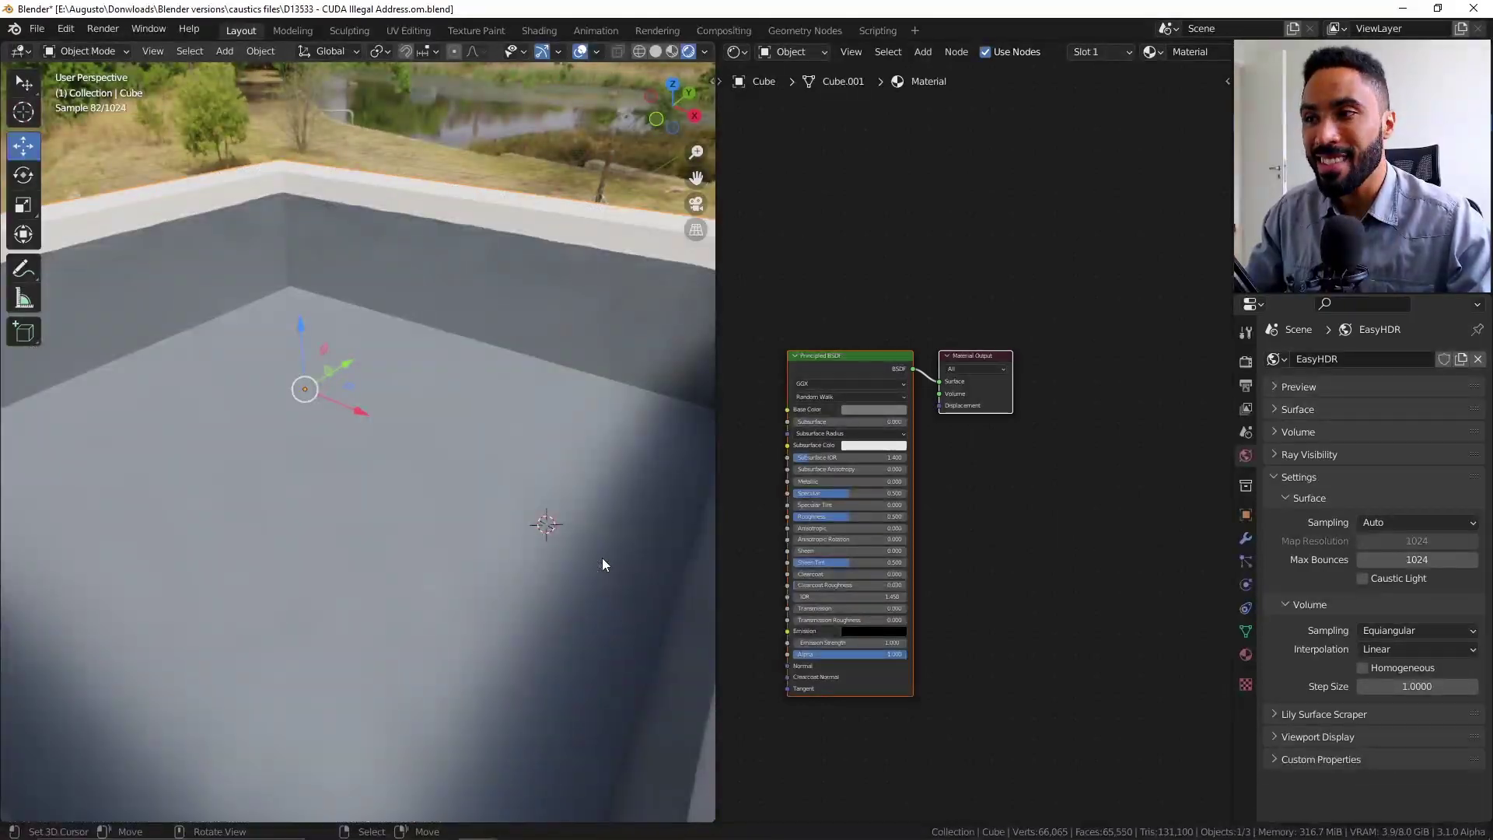
click(1363, 579)
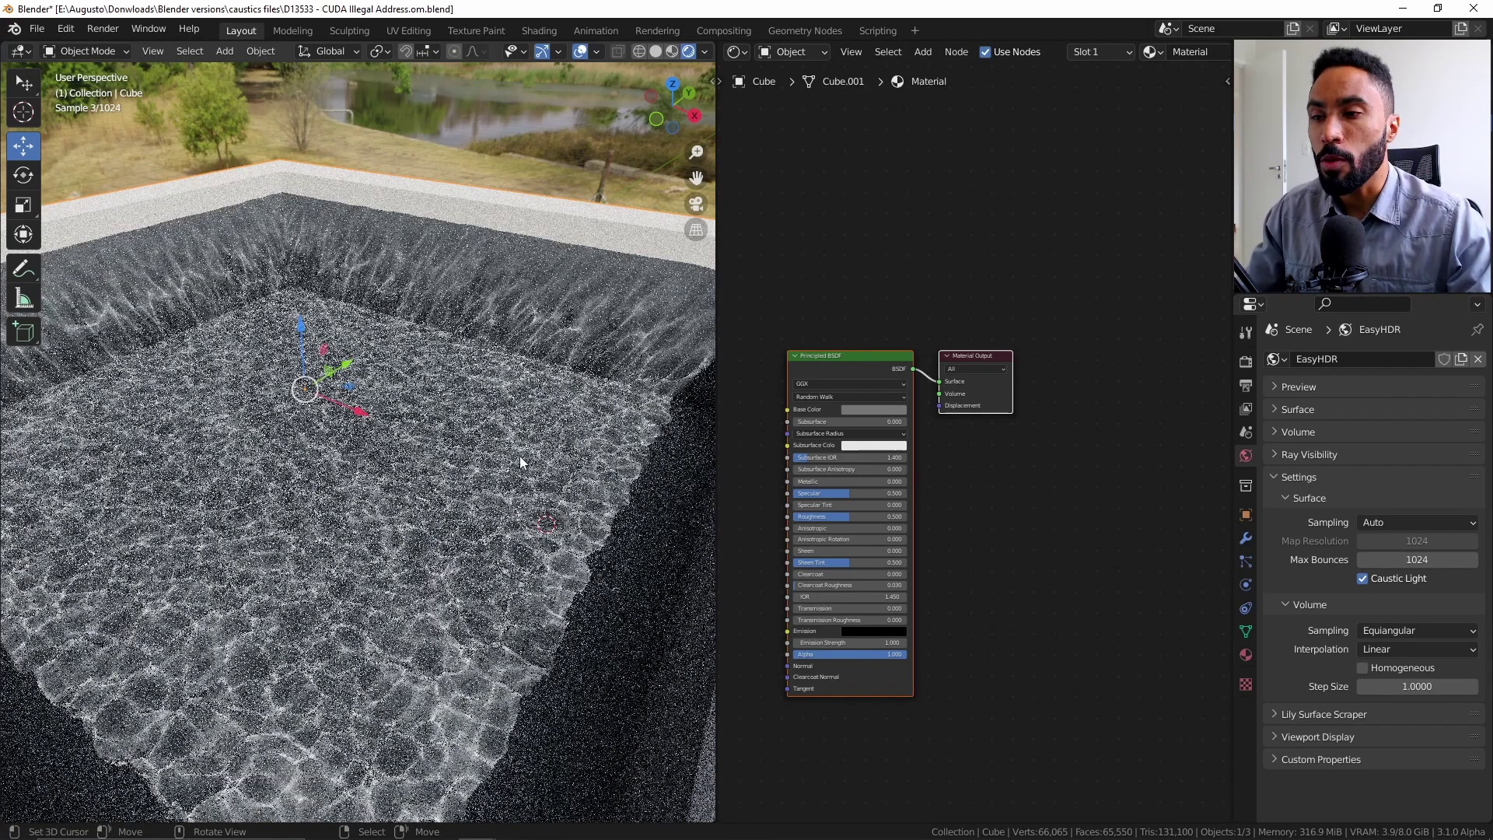
key(alt+Tab)
Move from the MNEE paper to the D13533 tab, then the Blender Patch Builds page.
click(962, 326)
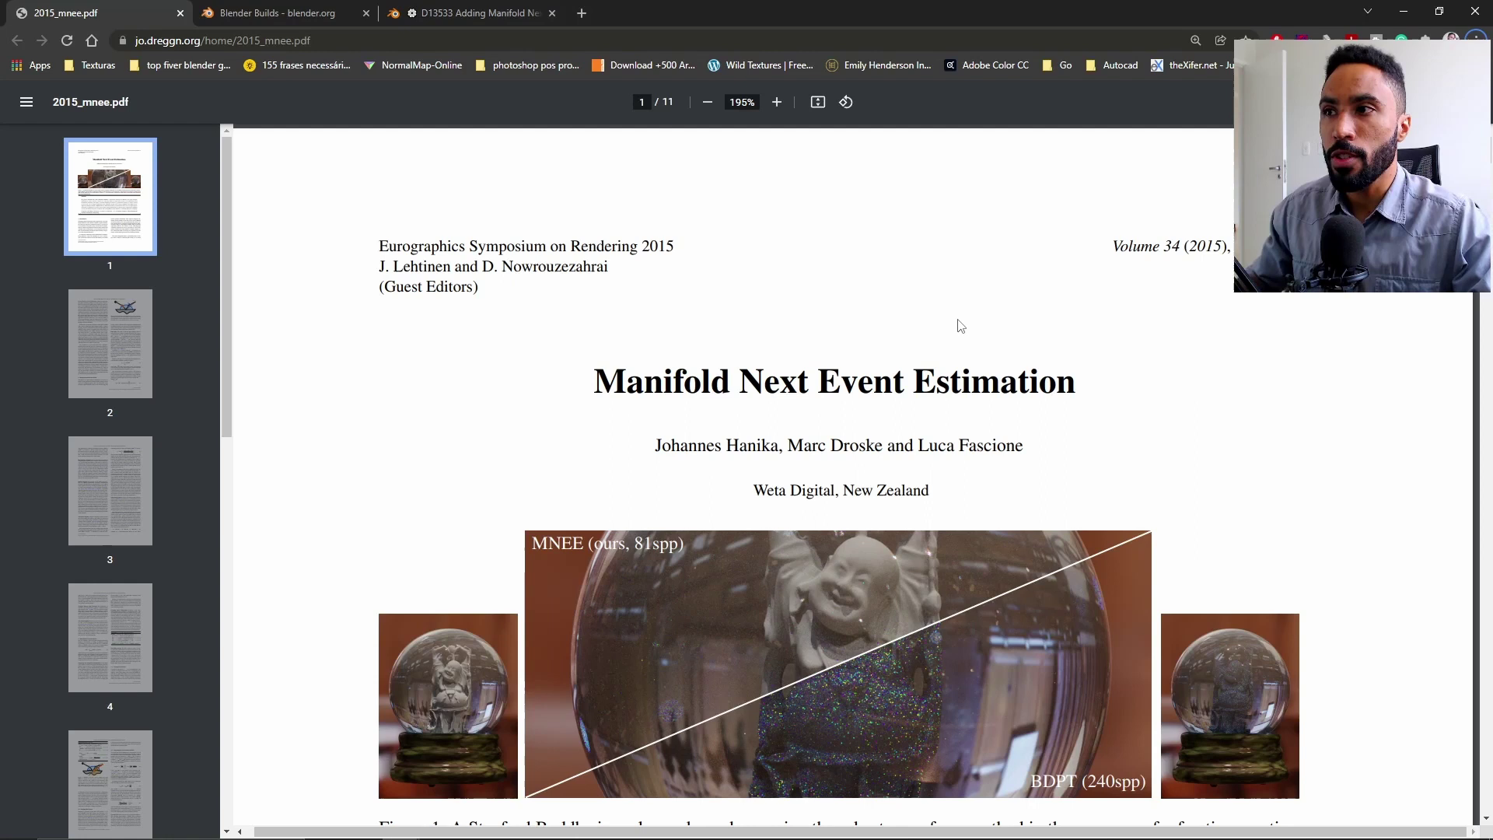
click(425, 9)
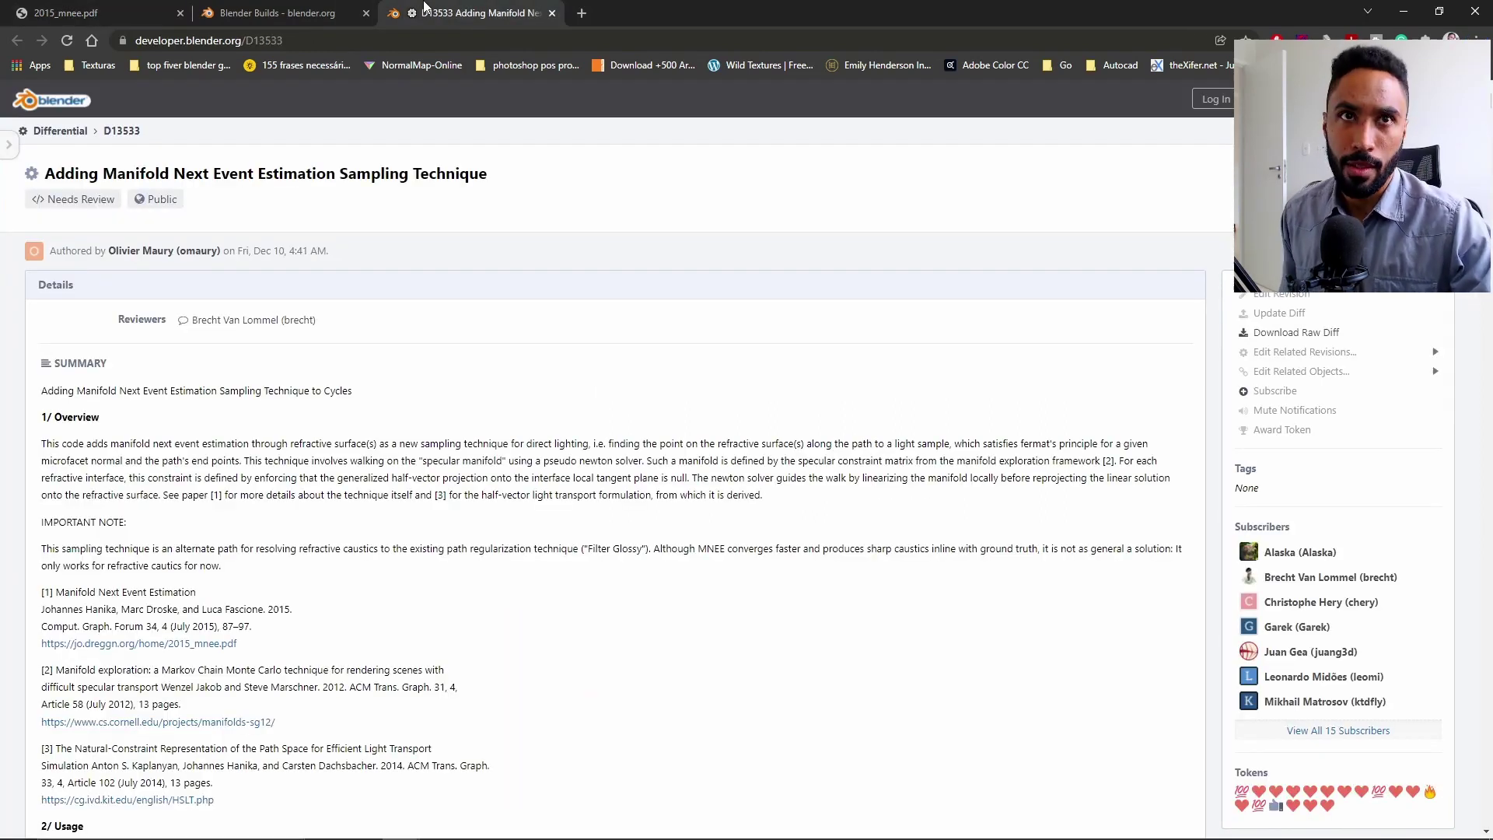
click(261, 9)
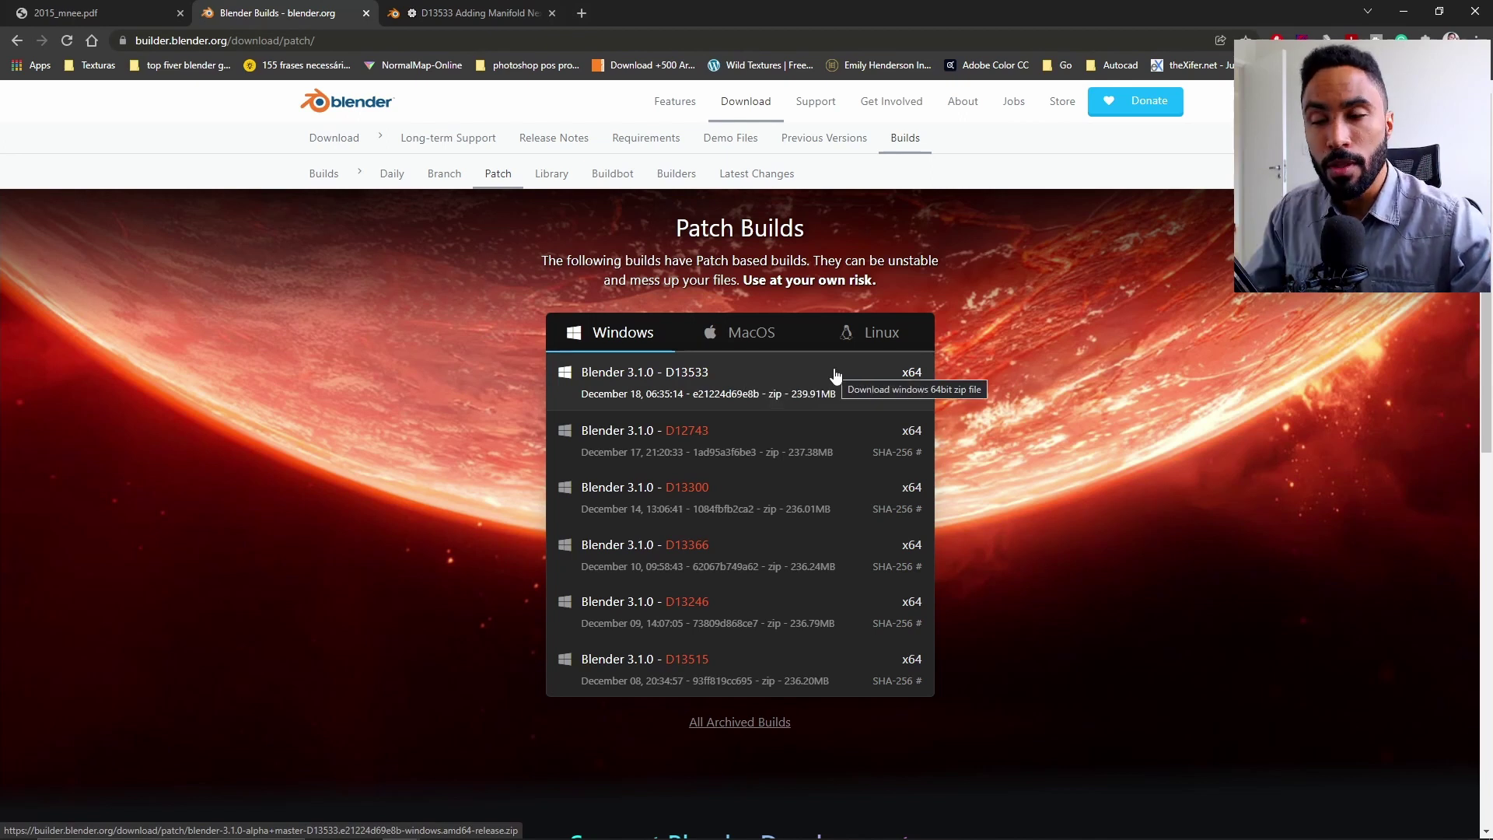
Return to the D13533 patch page to view its eye-render results comparison.
key(ctrl+Tab)
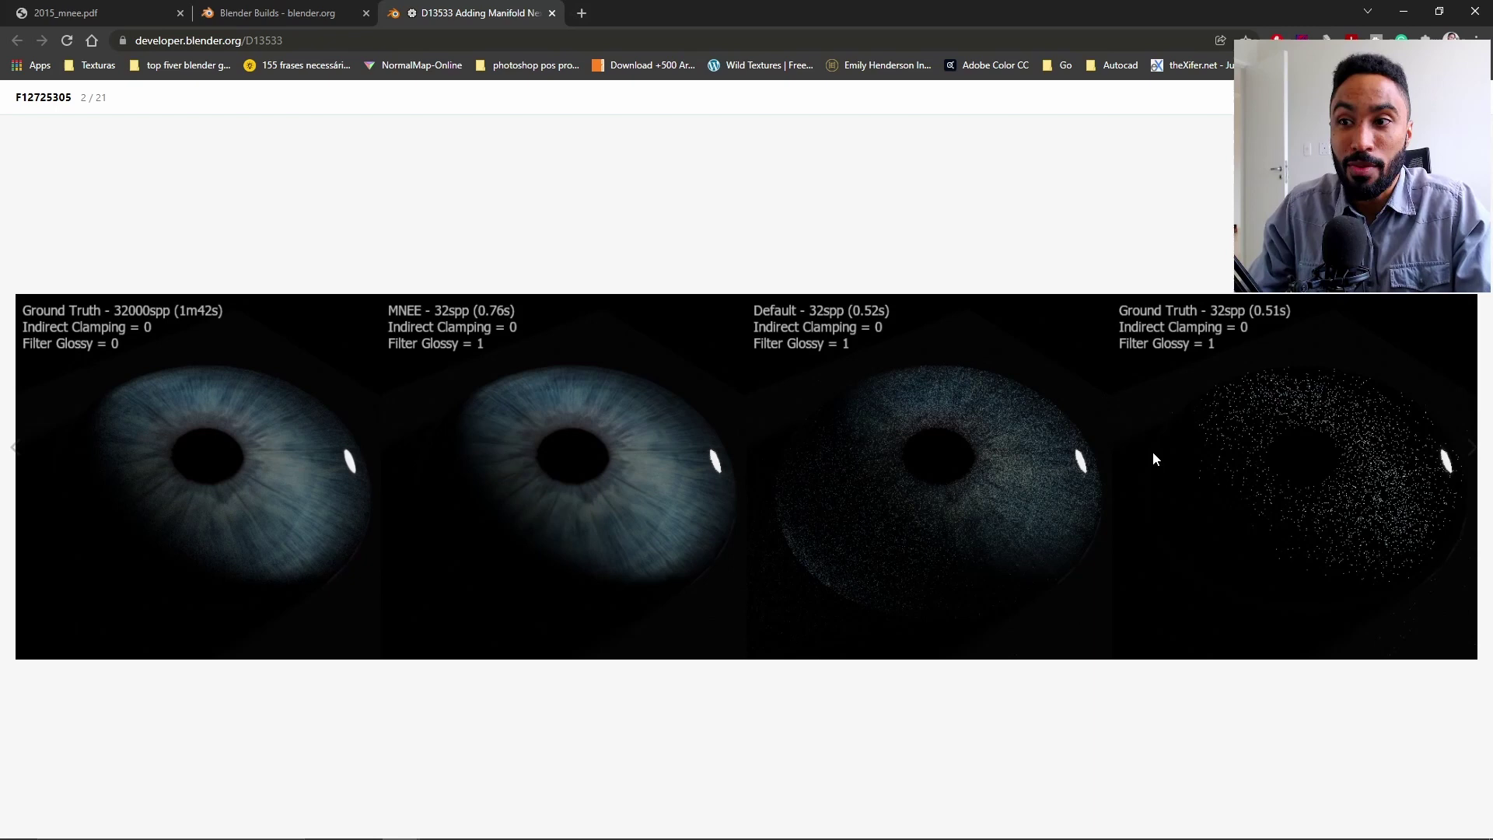
Switch back to Blender and zoom the viewport toward the pool ledge.
key(alt+Tab)
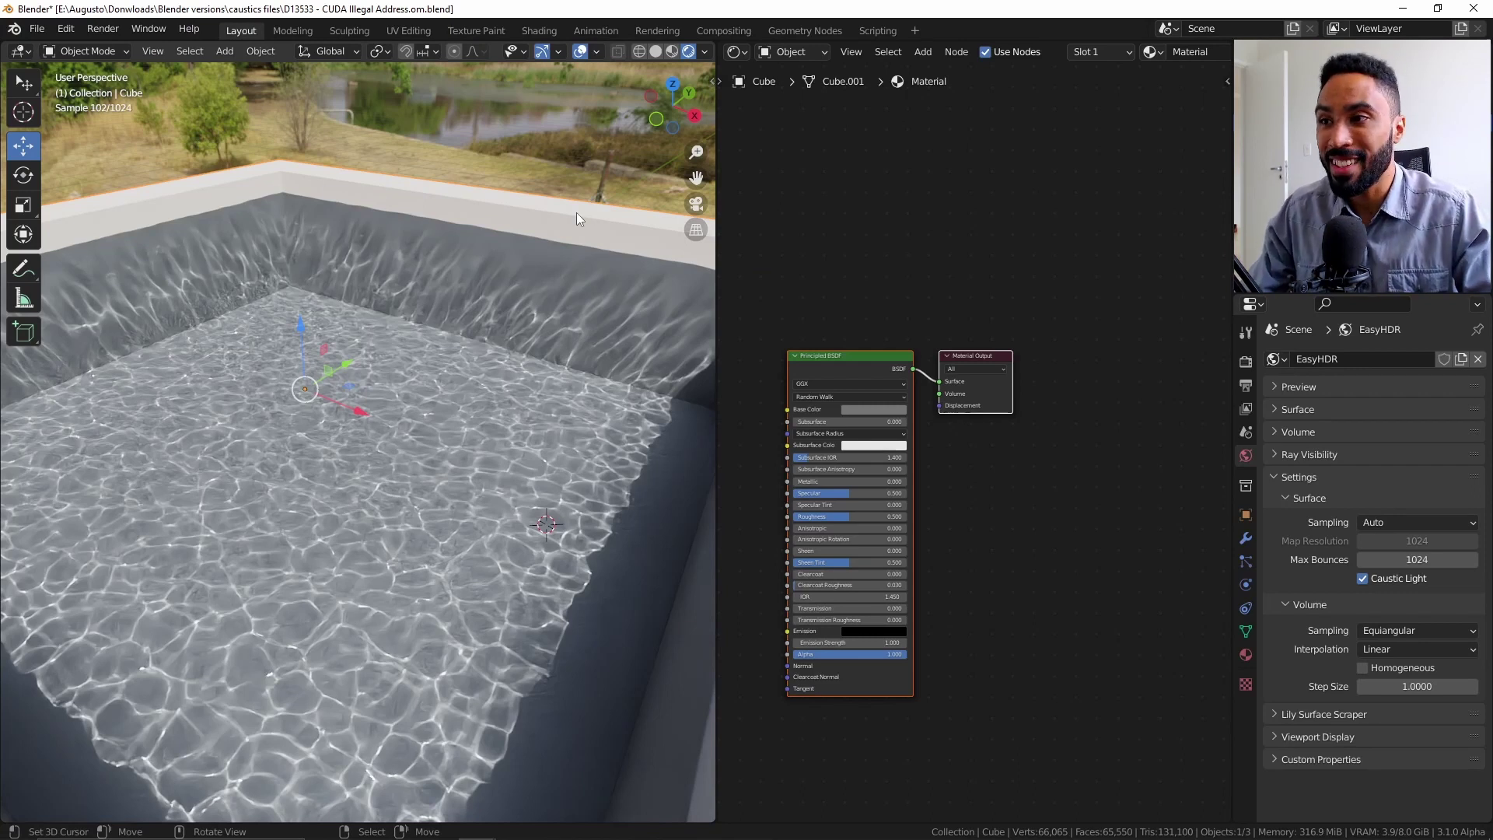
scroll(382, 378, up, 5)
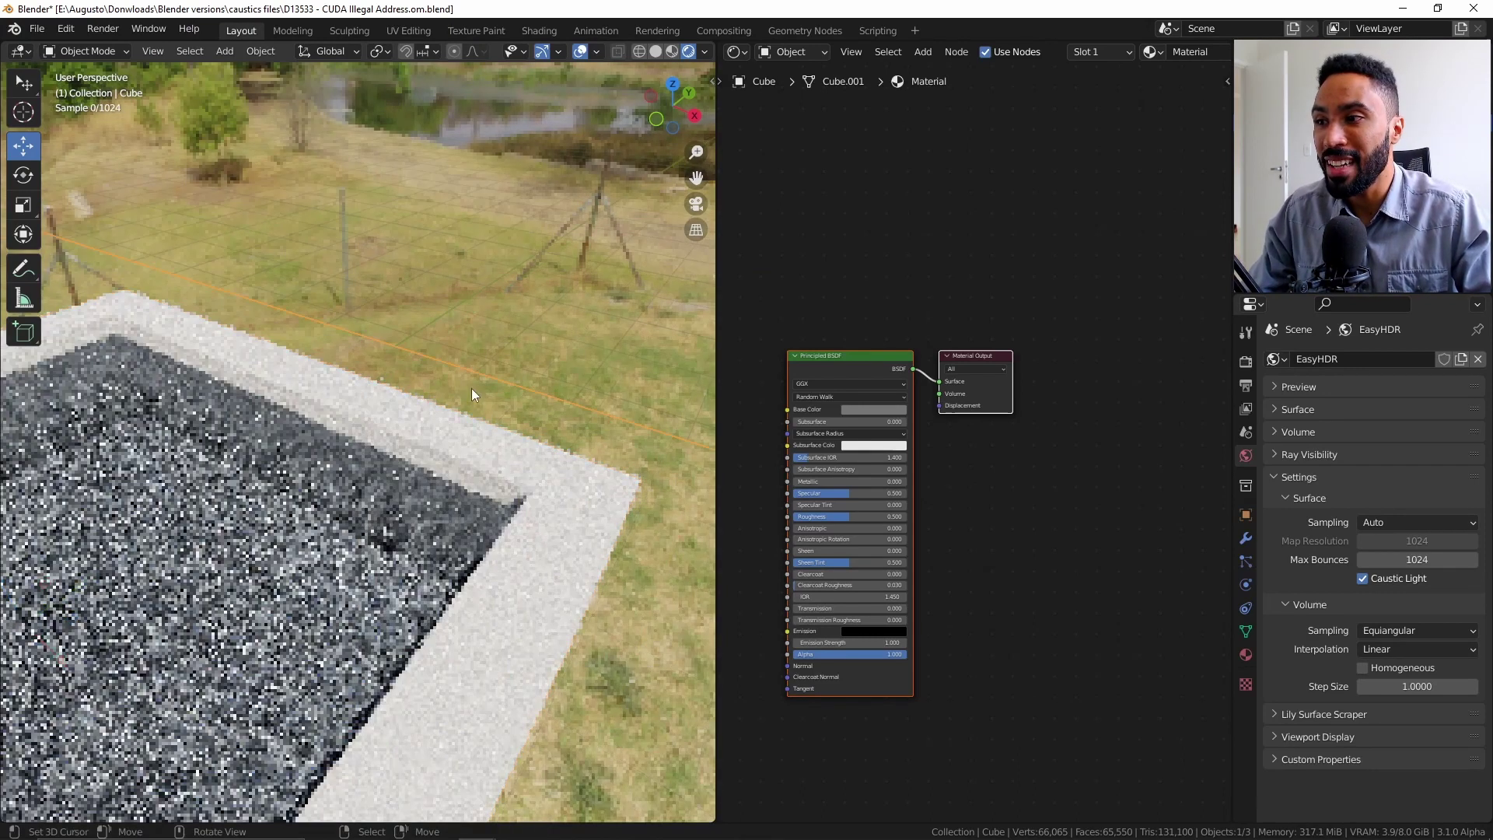
scroll(472, 388, up, 3)
scroll(305, 474, down, 4)
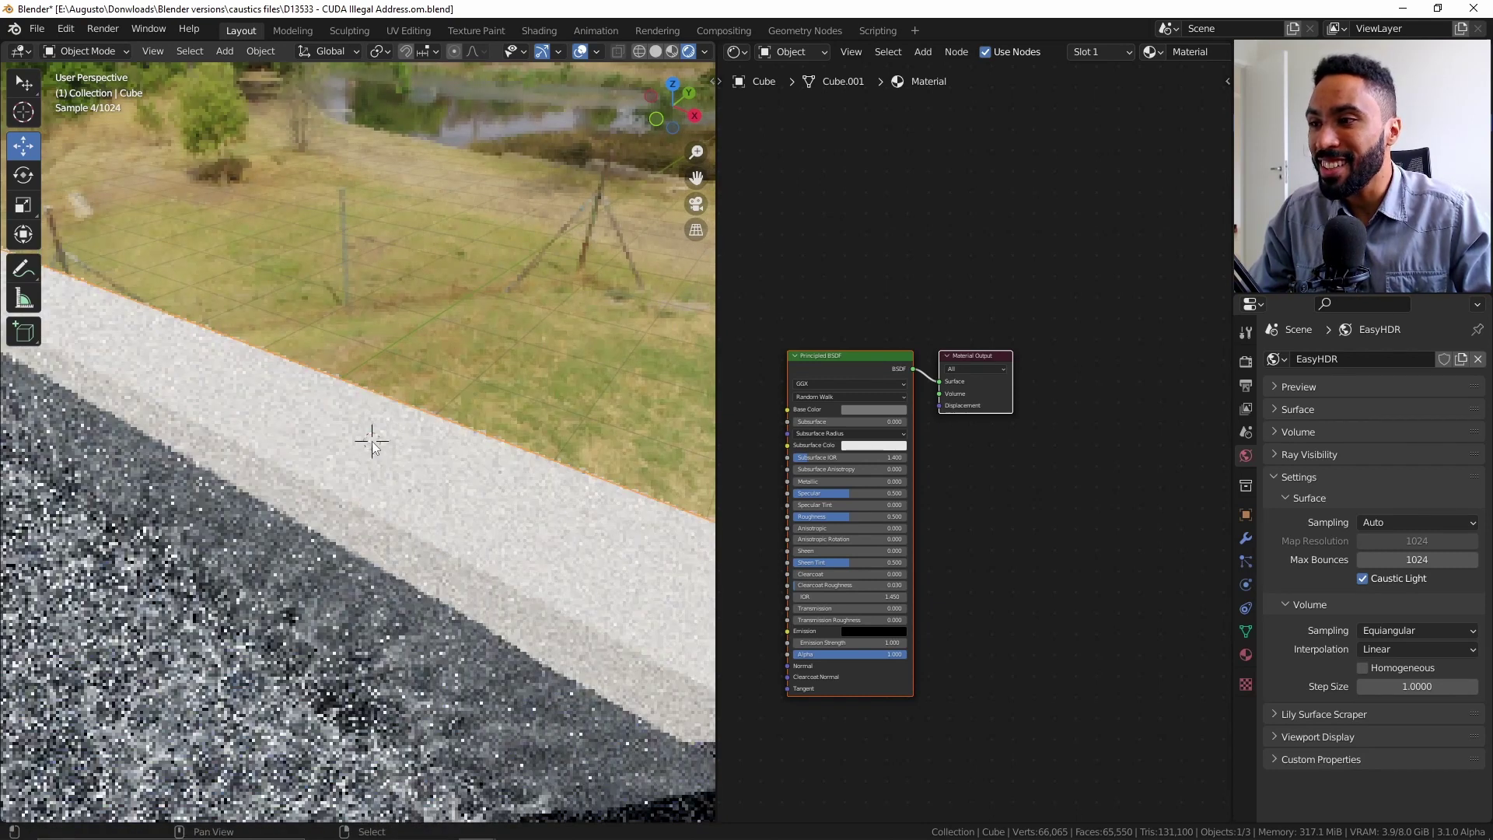
Add a Suzanne monkey, scale it down and place it on the ground by the pool.
key(shift+a)
click(446, 601)
key(s)
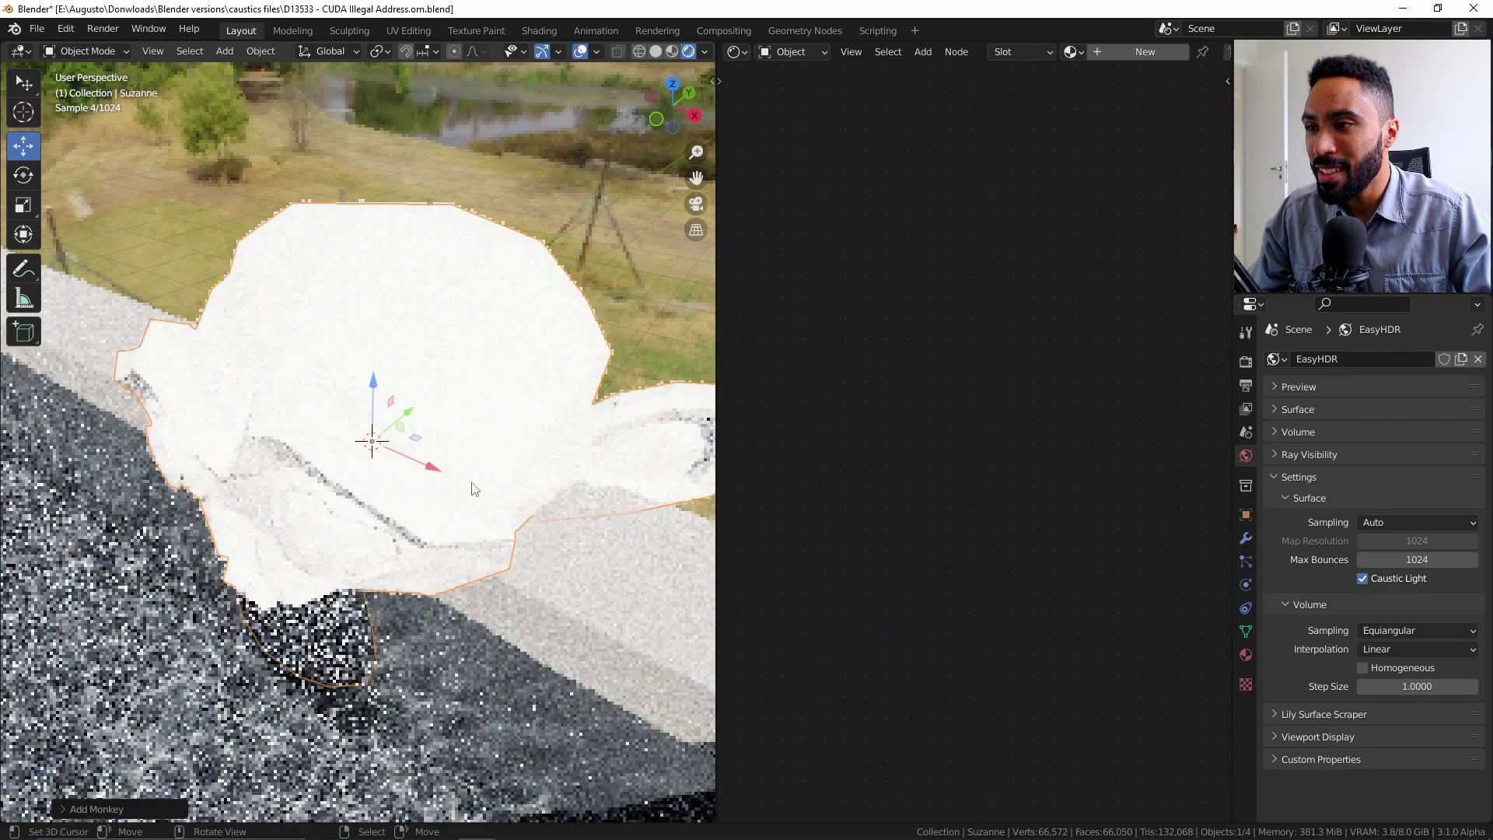
click(506, 467)
scroll(373, 435, down, 5)
key(g)
click(377, 436)
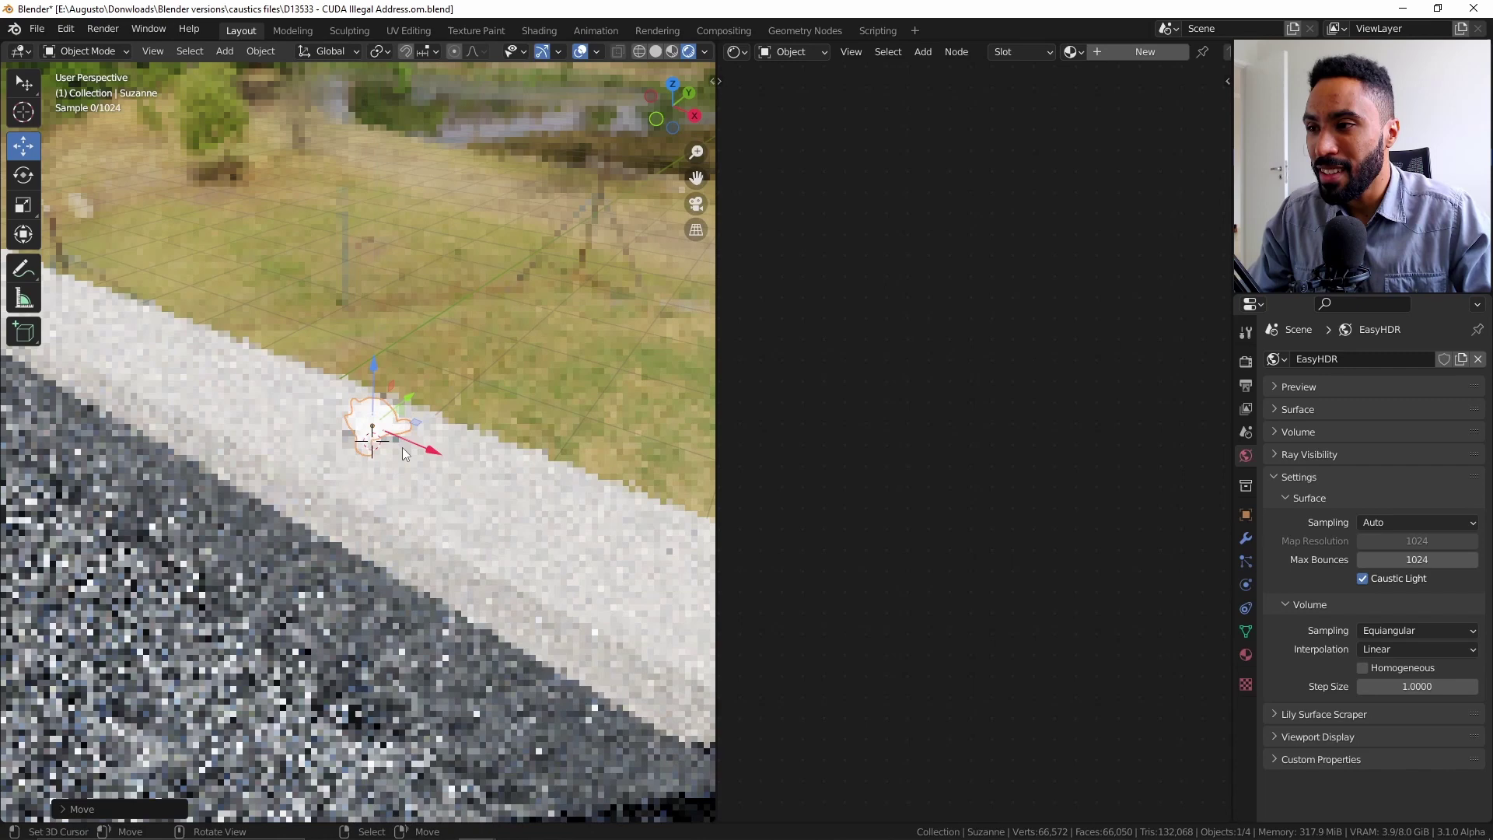
Rotate the monkey into position on the pool's edge.
scroll(402, 454, up, 5)
middle_drag(400, 433, 467, 497)
key(r)
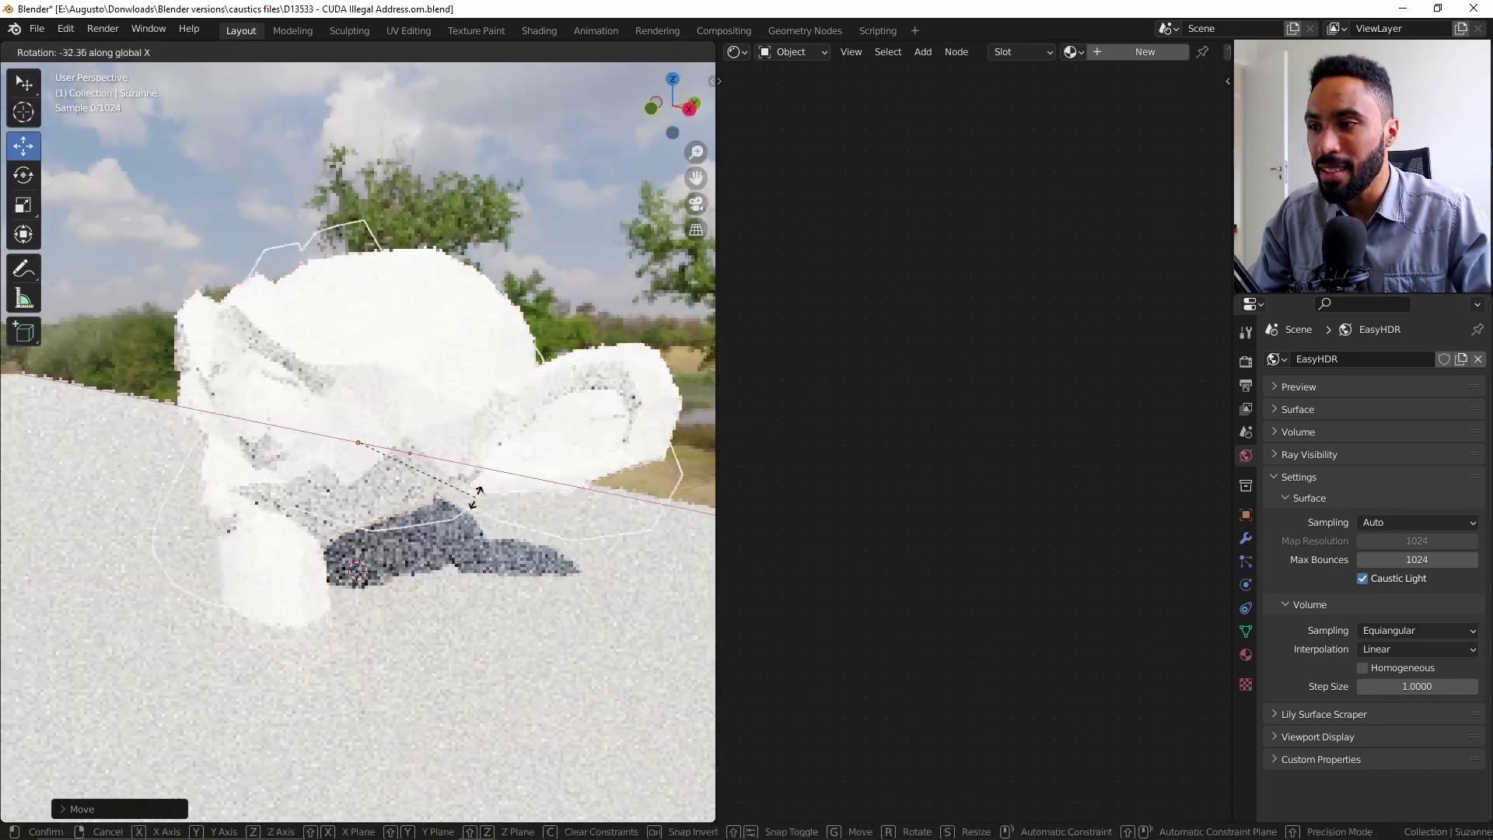
click(452, 538)
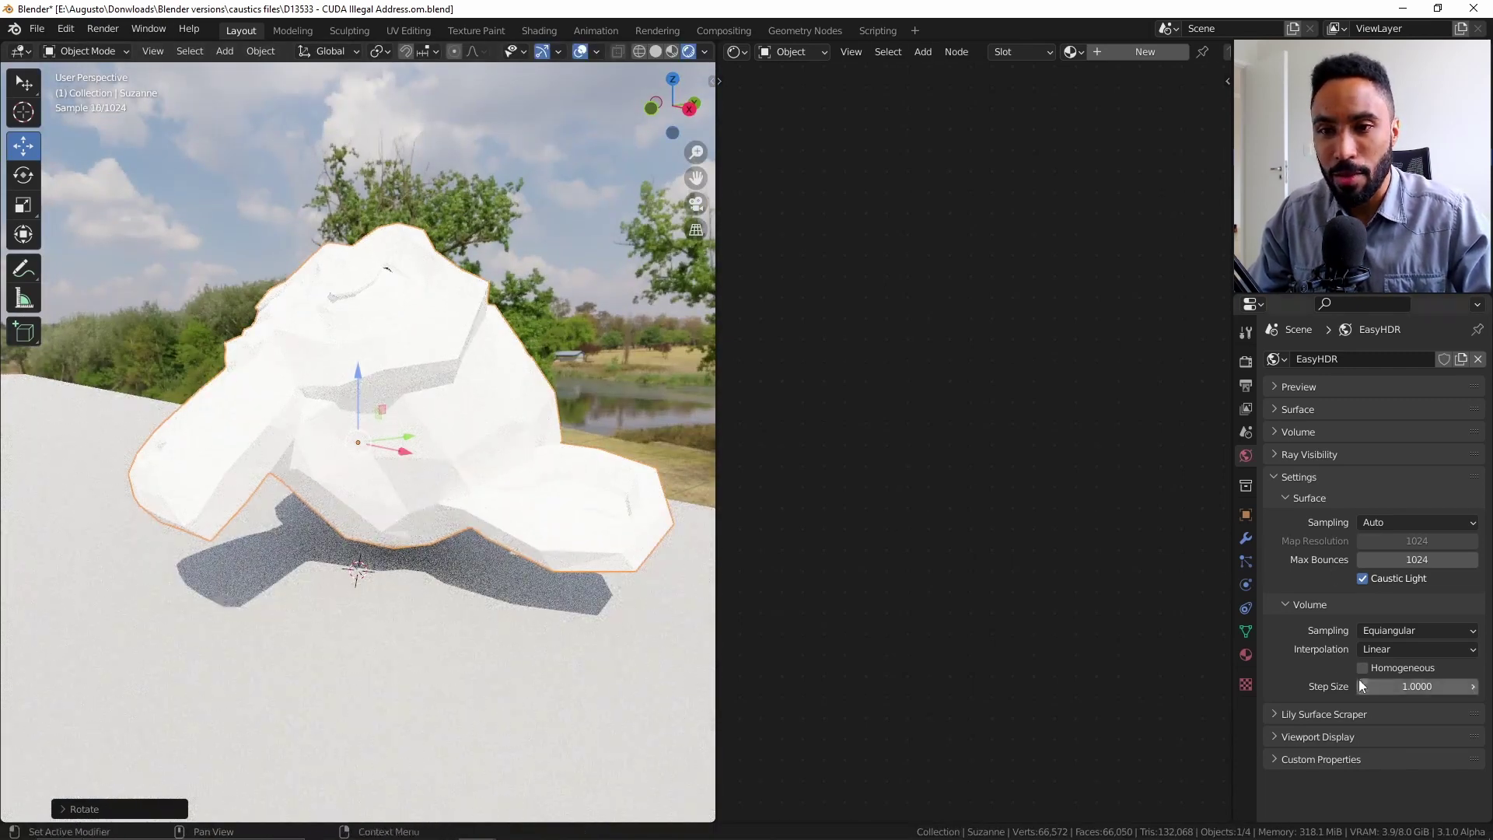
Enable Caustic Caster in the monkey's object settings.
click(1244, 516)
scroll(1318, 641, down, 8)
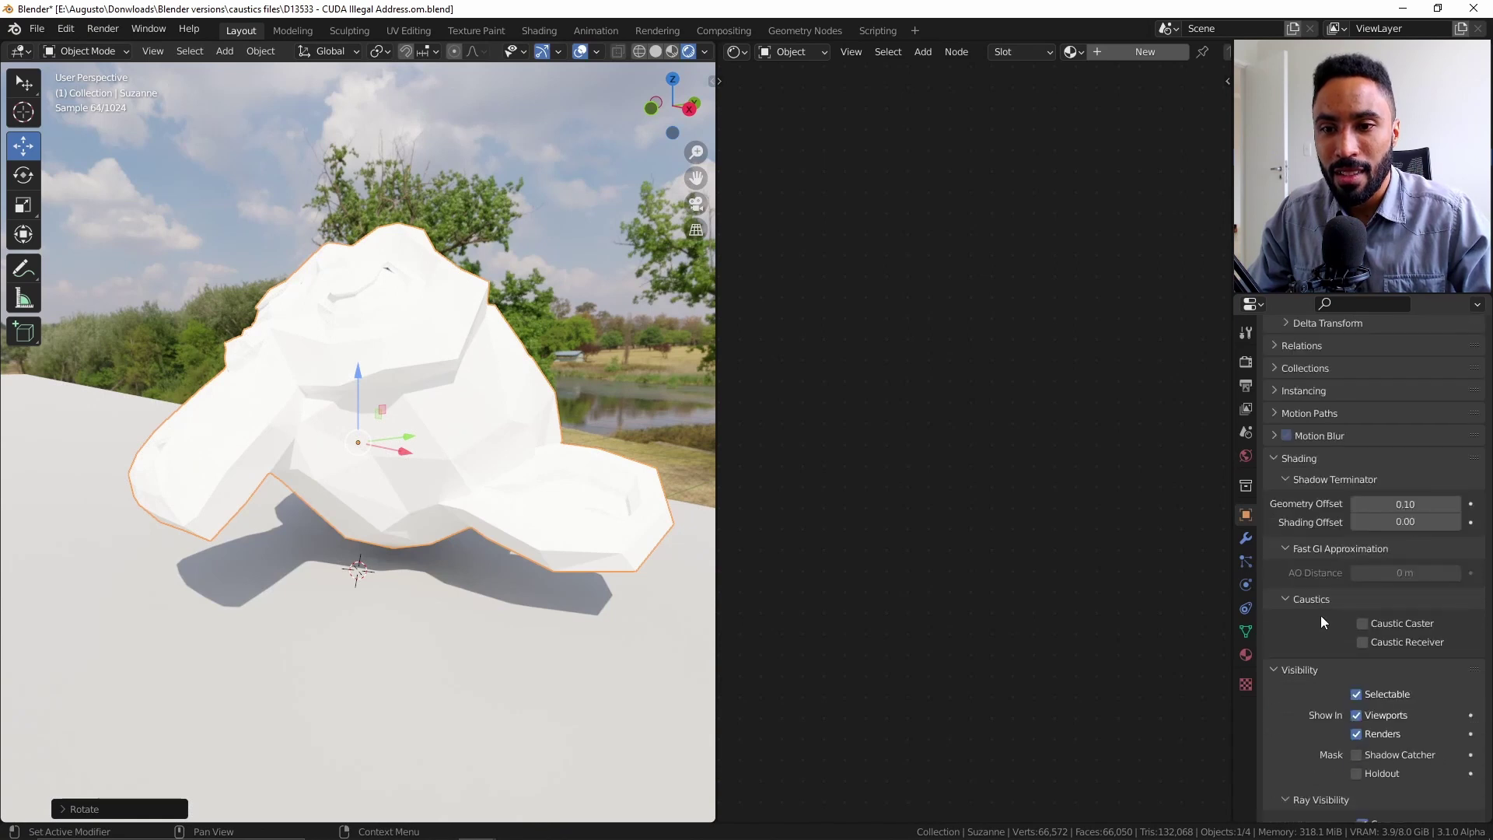
click(1361, 623)
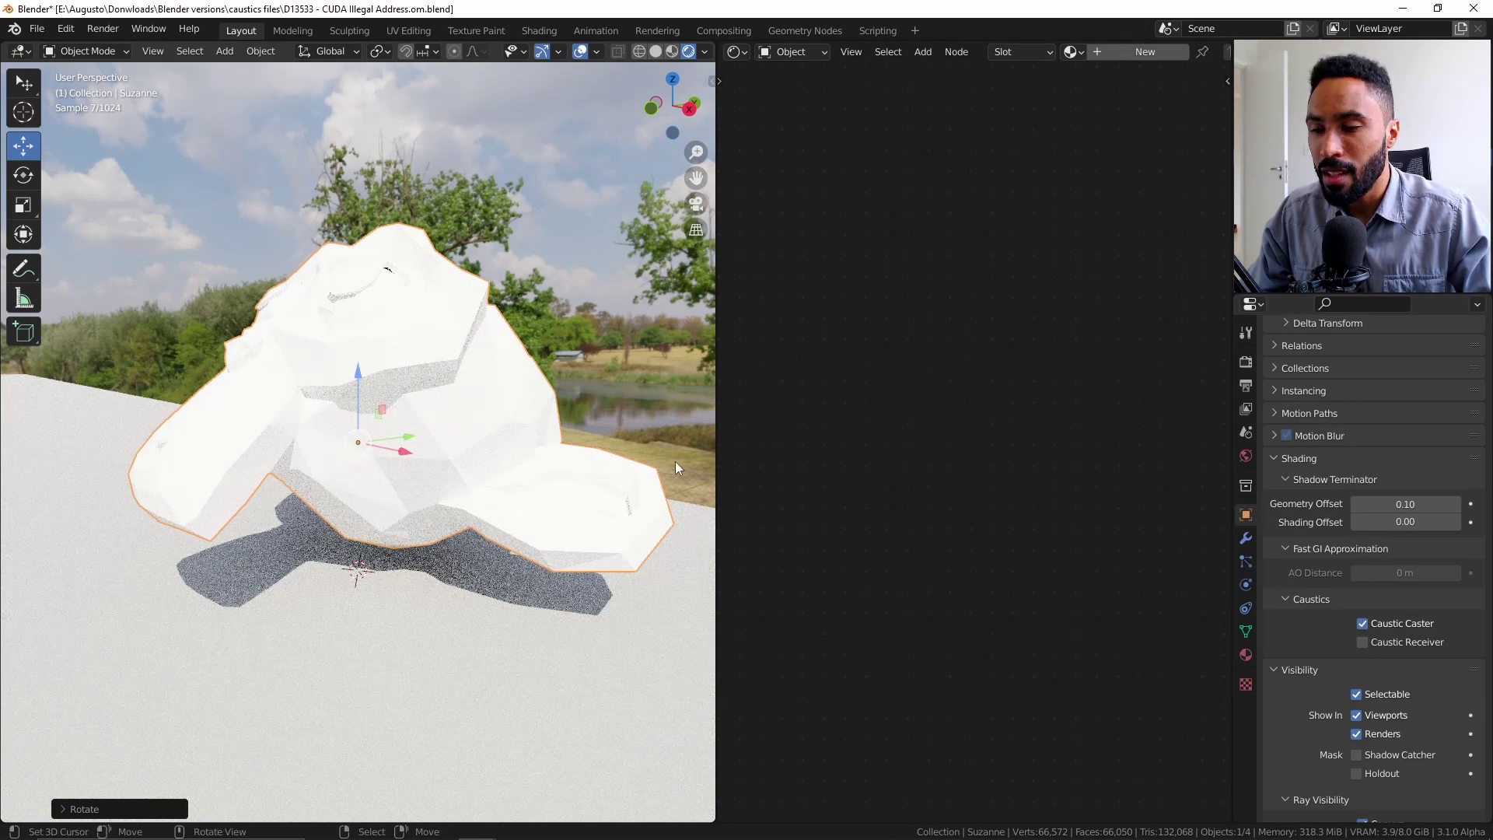
Give Suzanne a new Material.002 with Roughness 0 and Transmission 1 for glass.
click(1120, 51)
scroll(1026, 223, up, 6)
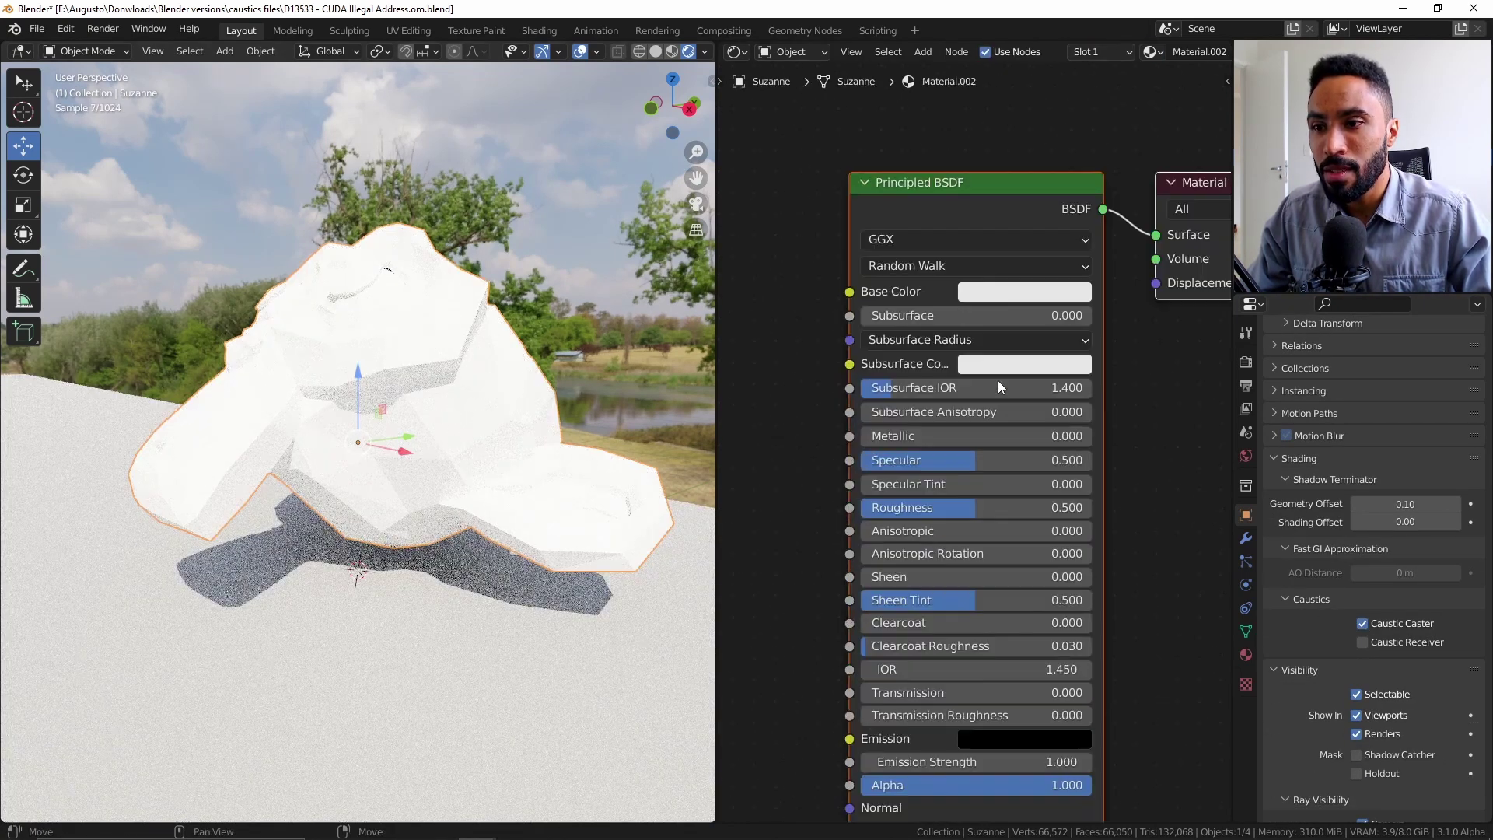
drag(1027, 223, 870, 223)
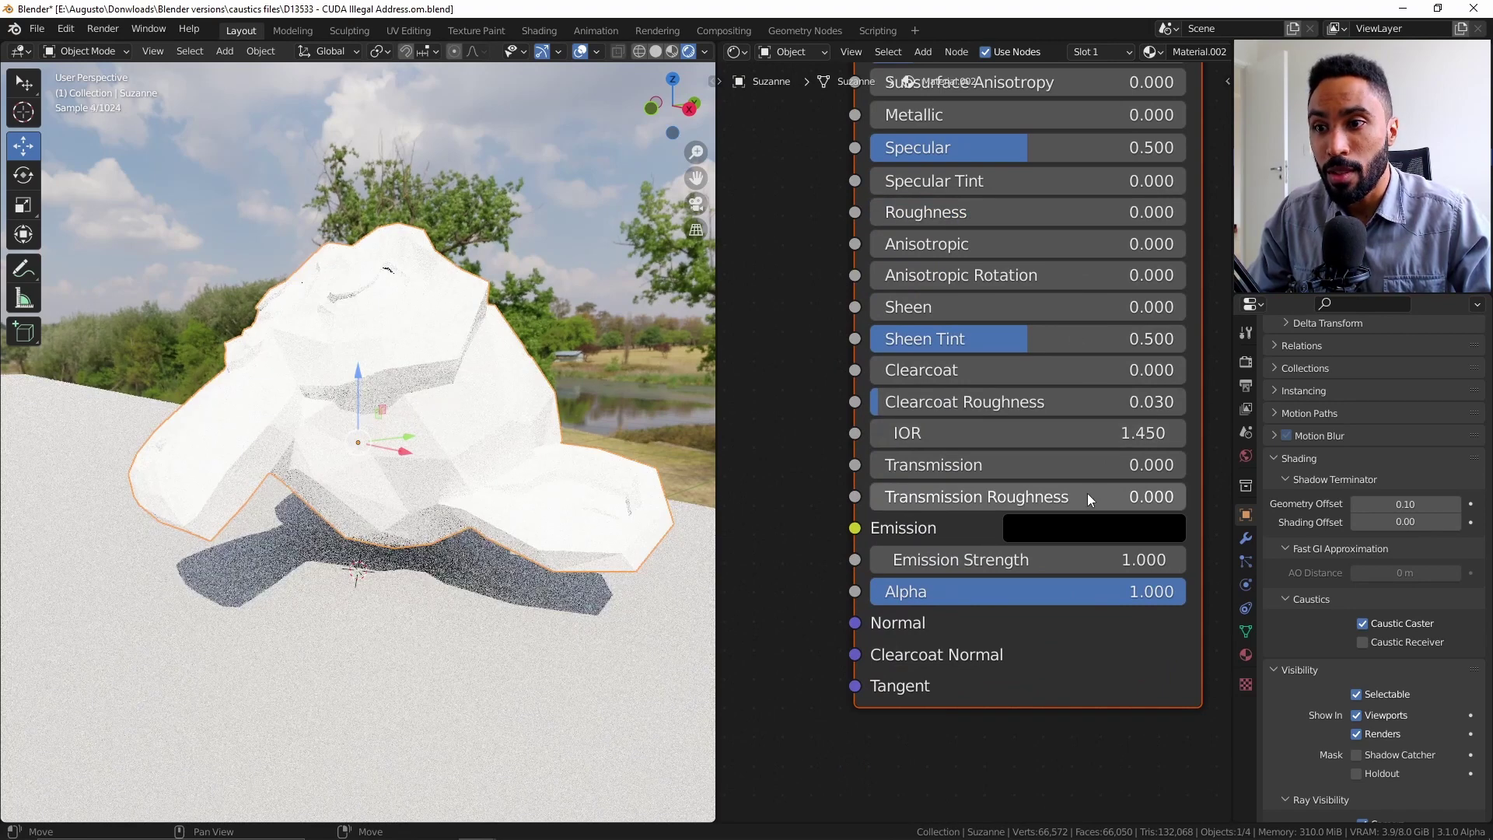
drag(878, 464, 1182, 464)
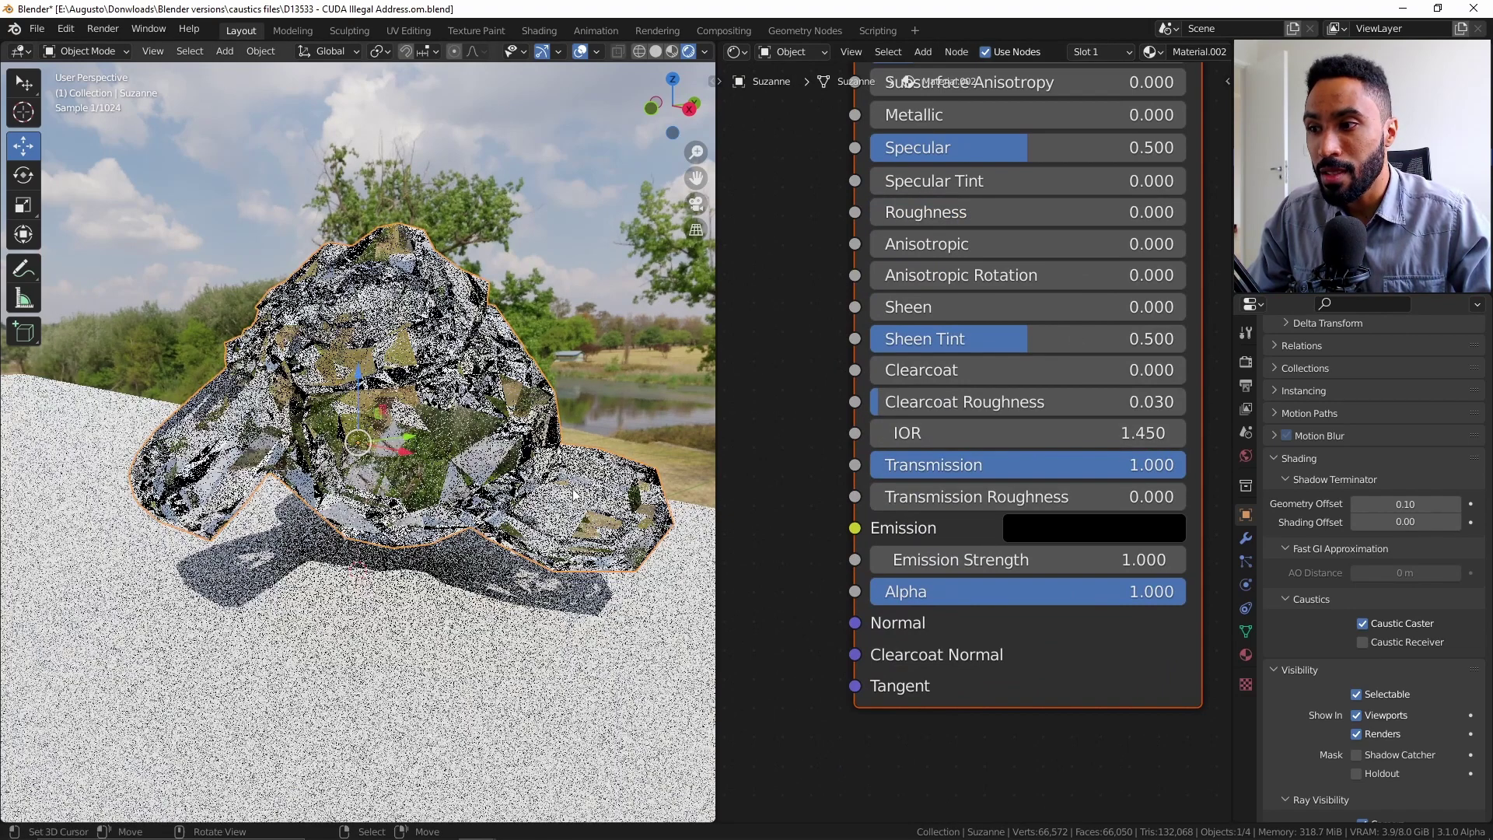
middle_drag(467, 498, 473, 560)
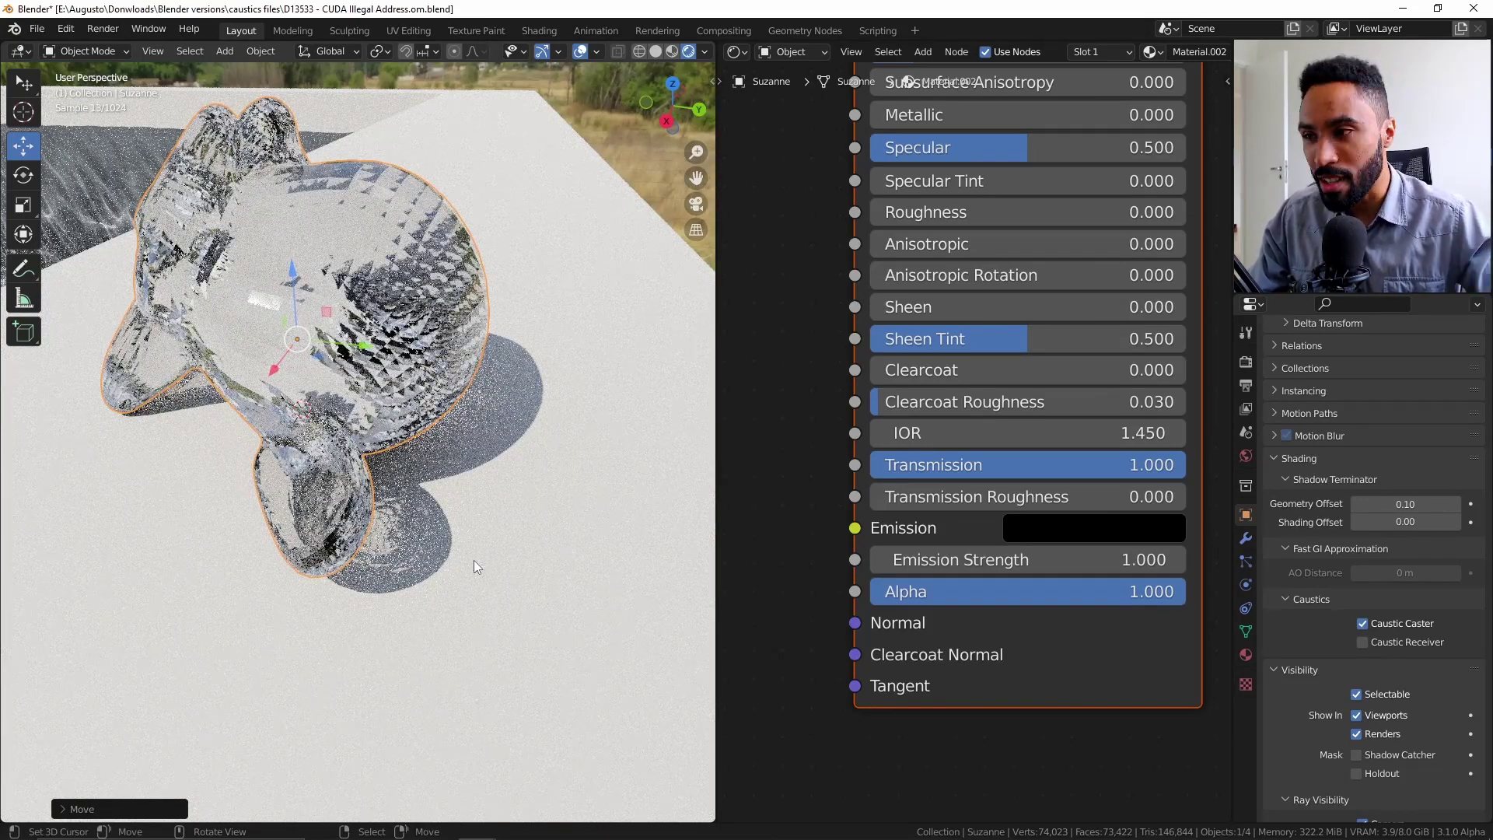
key(F3)
key(Return)
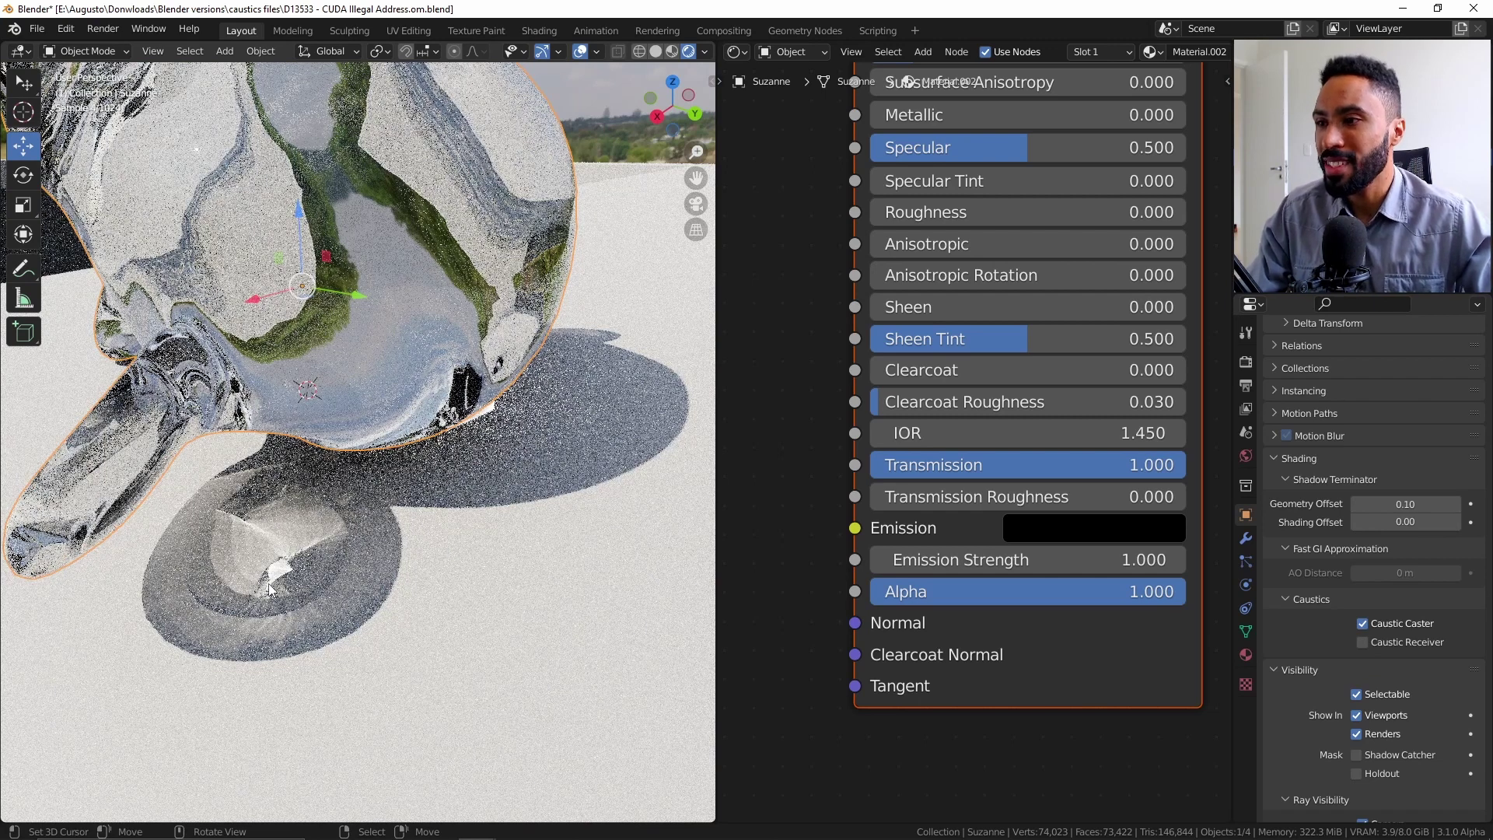